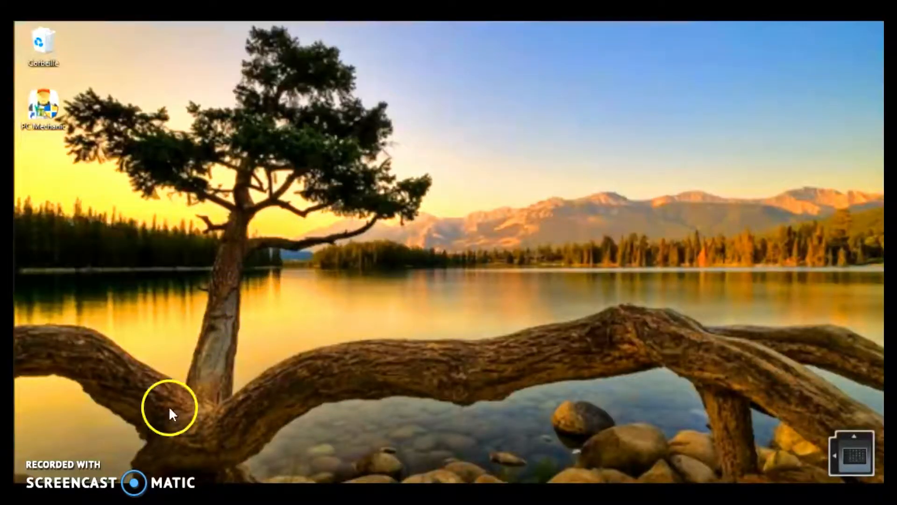
Launch Wondershare Filmora and start a new 16:9 project in advanced mode (Mode Avancé)
key("super")
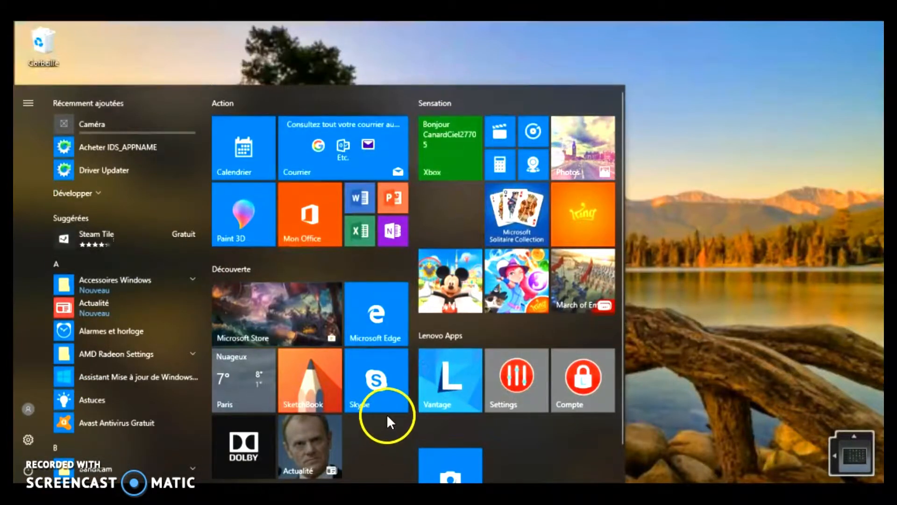
left_click(167, 488)
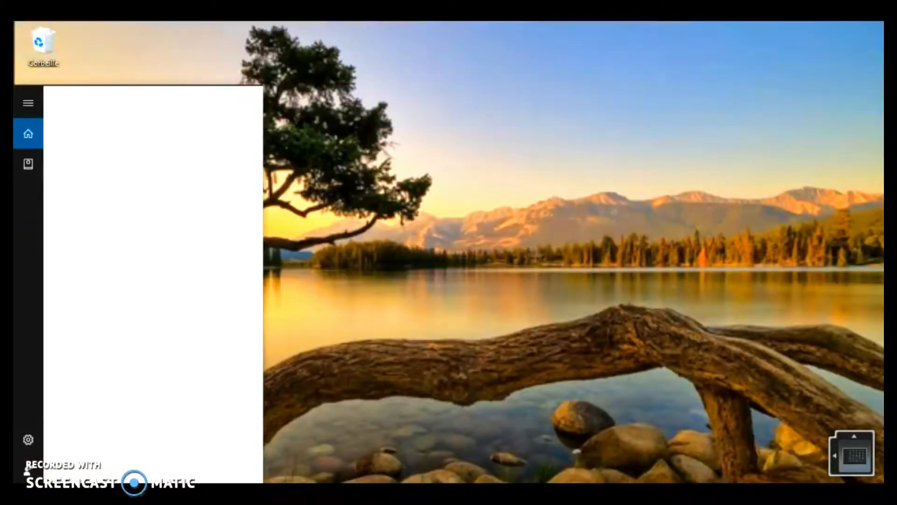
type("filmor")
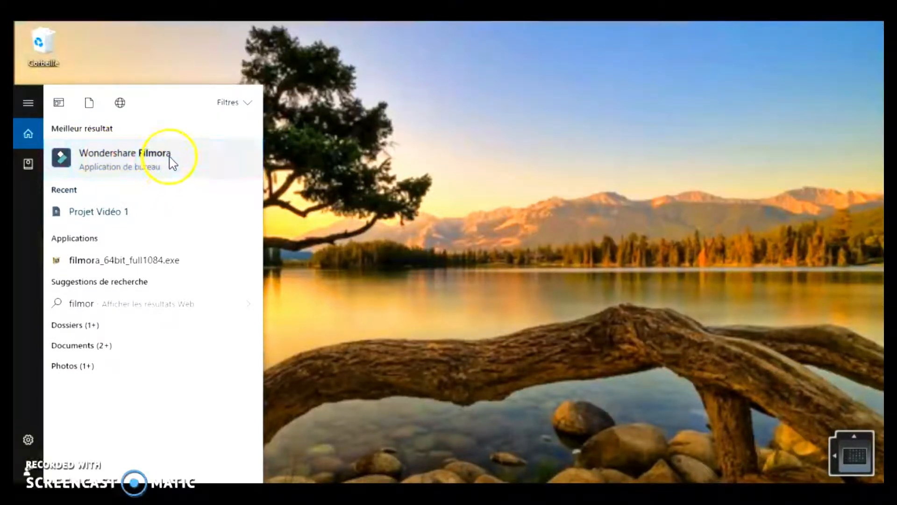
left_click(166, 157)
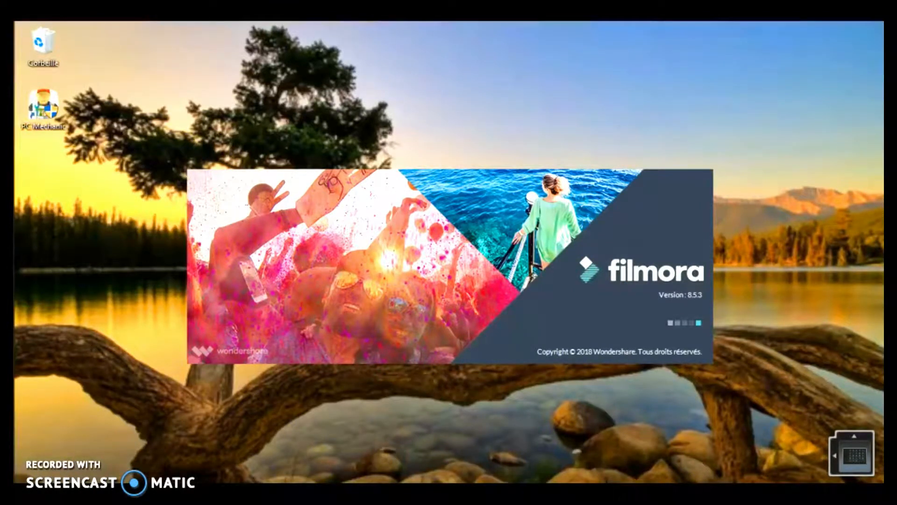
mouse_move(15, 21)
left_mouse_down()
mouse_move(159, 100)
mouse_move(14, 21)
left_mouse_up()
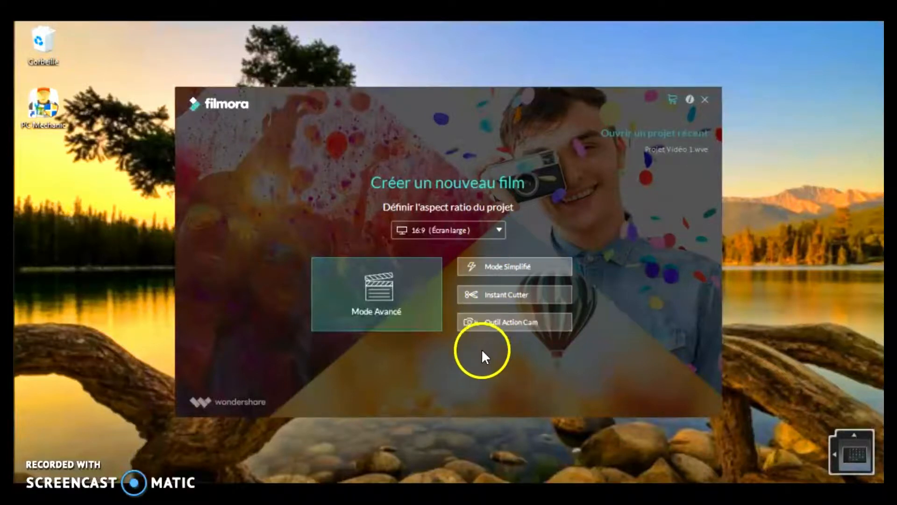
left_click(378, 276)
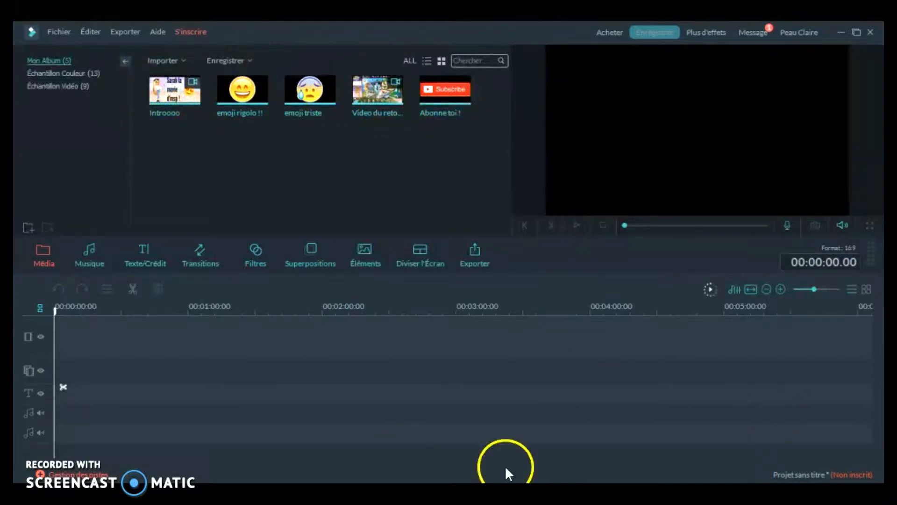
Try the light interface skin (Peau Claire) and switch back to the dark one (Peau Sombre)
left_click(785, 40)
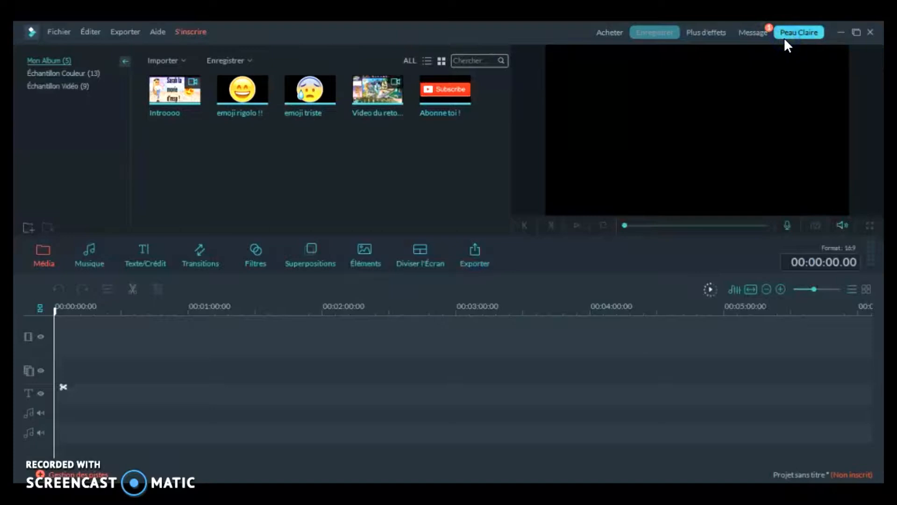
left_click(807, 31)
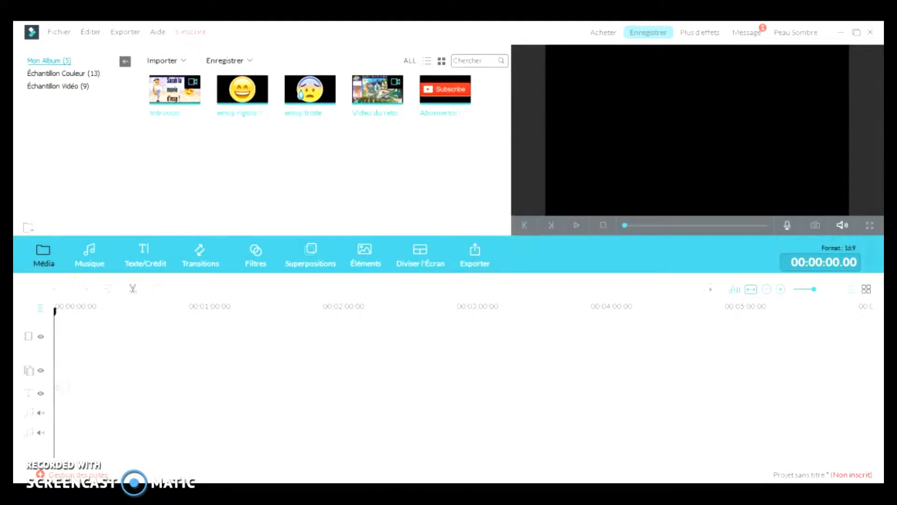
left_click(796, 32)
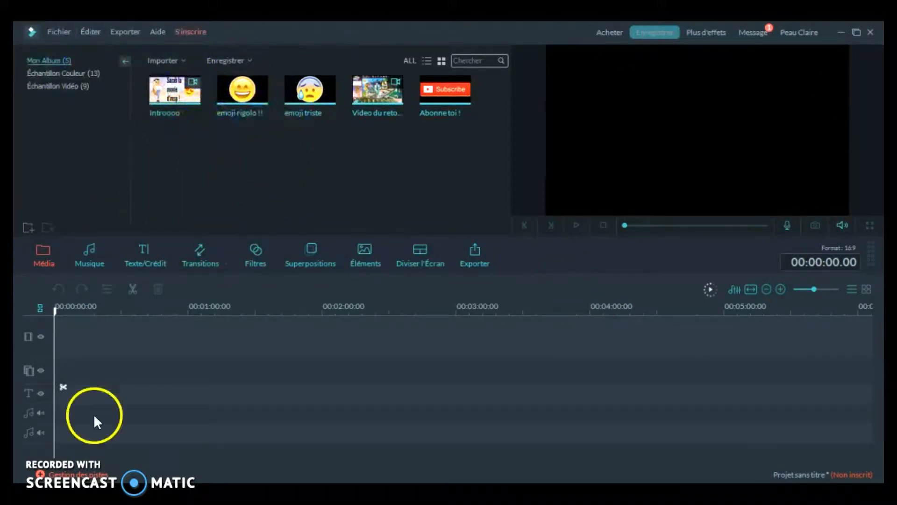
Browse the Images folder in the multimedia file import dialog and close it without importing anything
left_click(173, 64)
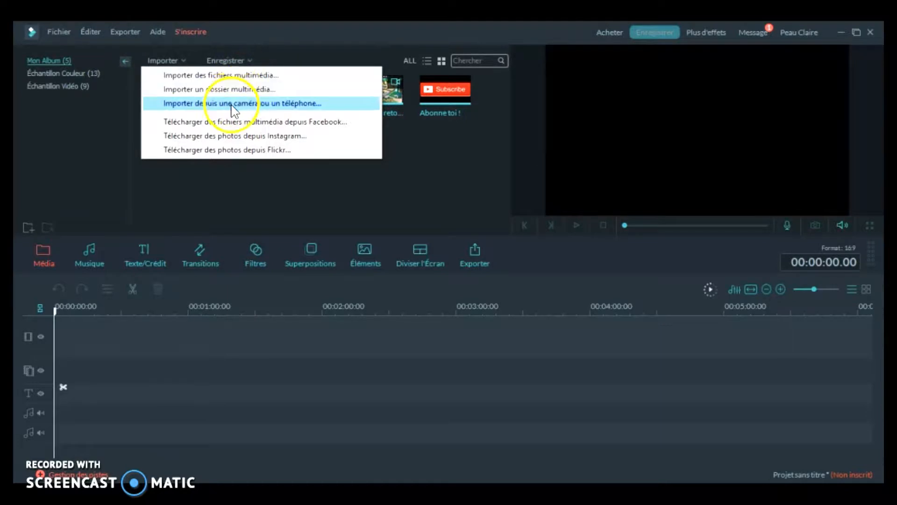
left_click(280, 79)
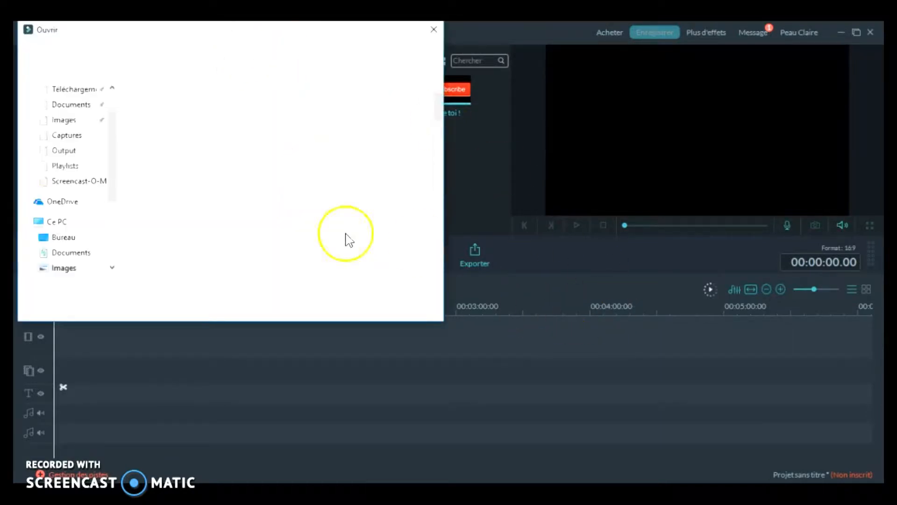
scroll(375, 167, "down", 5)
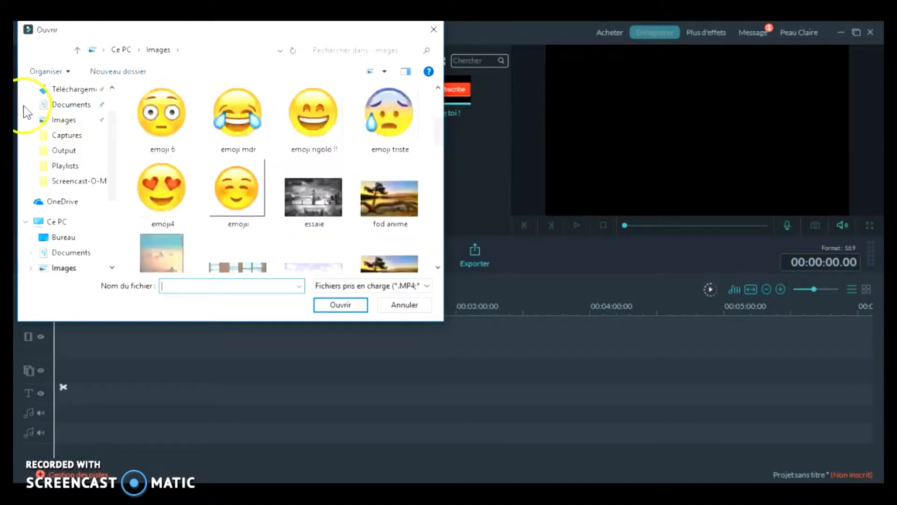
left_click(433, 30)
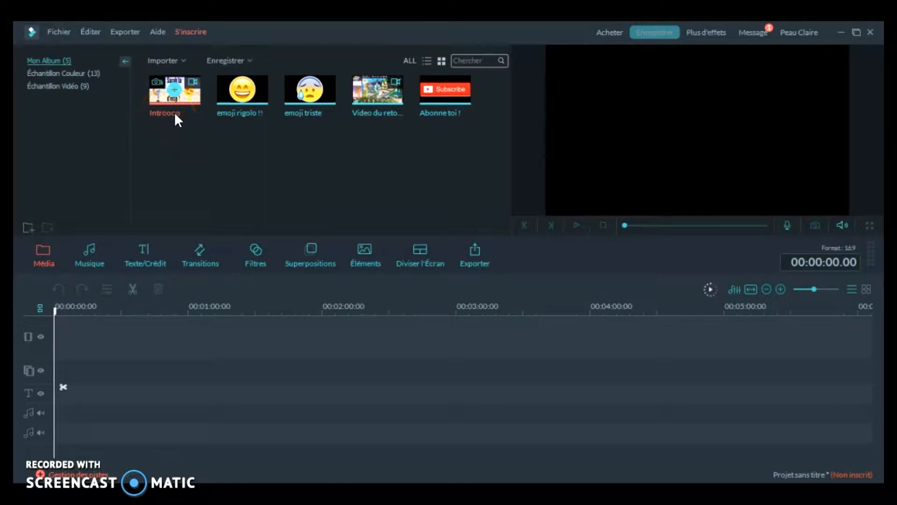
Place the Introooo clip at the start of the video track, and play it back before returning to the beginning
left_click_drag(54, 354, 78, 279)
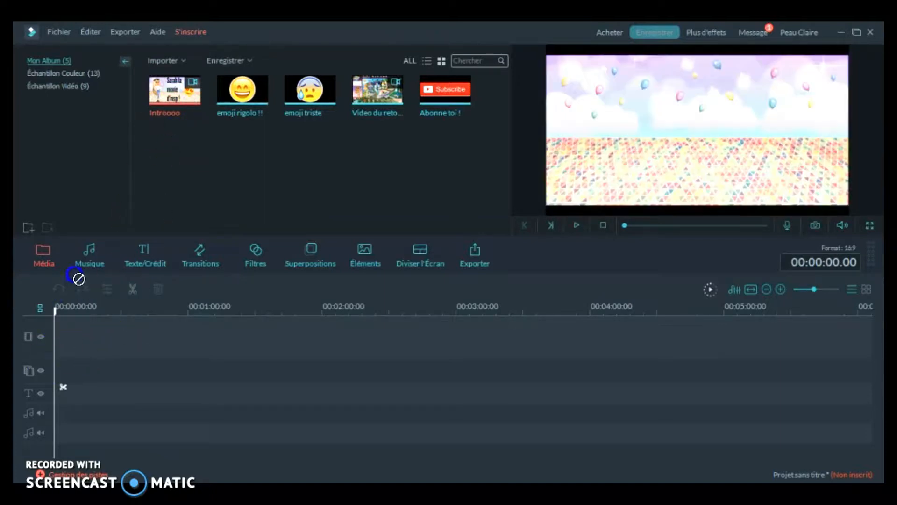
left_click_drag(74, 347, 76, 336)
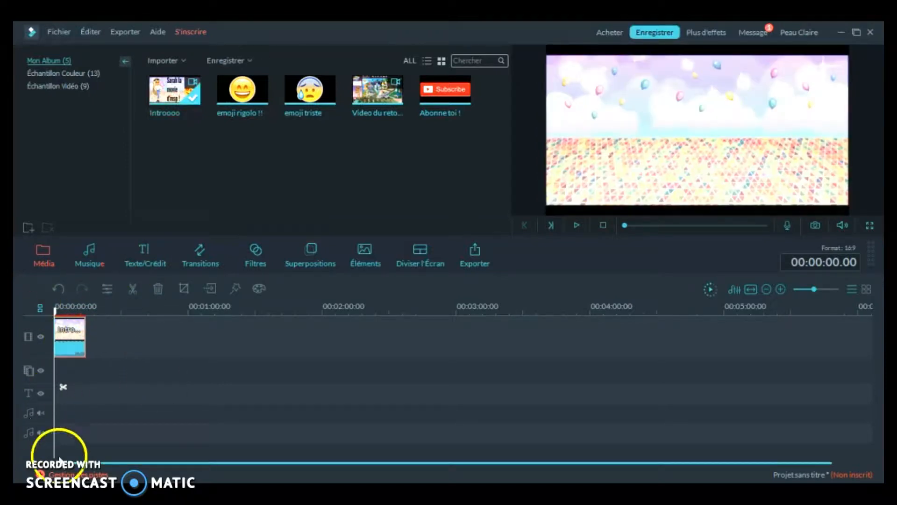
left_click(576, 226)
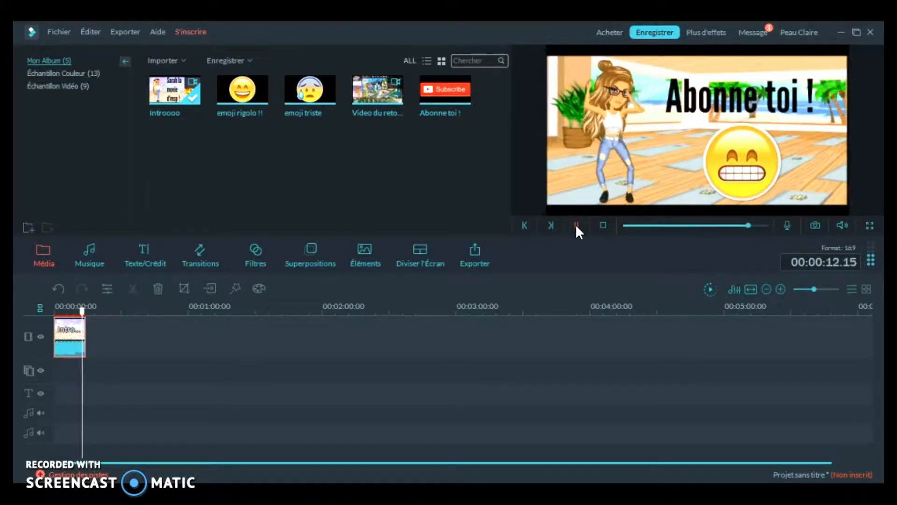
left_click(576, 224)
left_click(755, 226)
left_click_drag(758, 227, 556, 259)
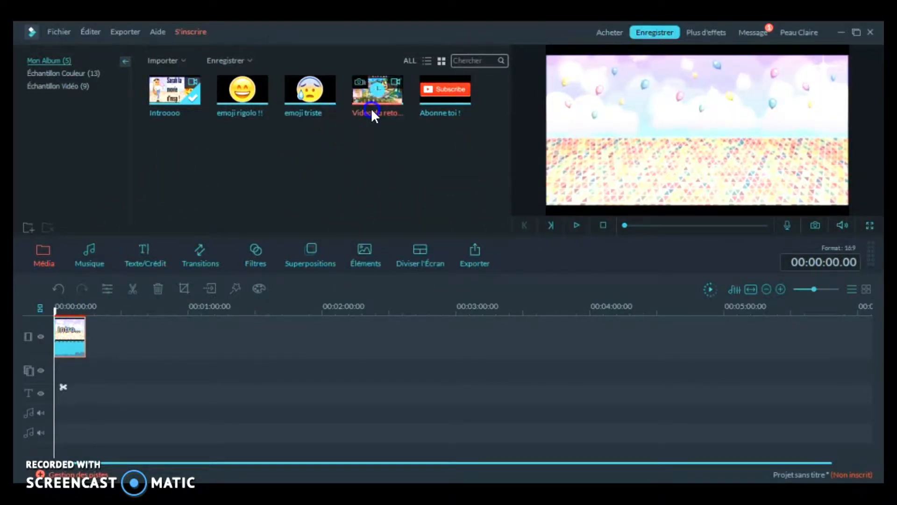
Add the "Video du reto..." clip directly after the intro on the video track and open its edit settings
left_click_drag(371, 108, 96, 329)
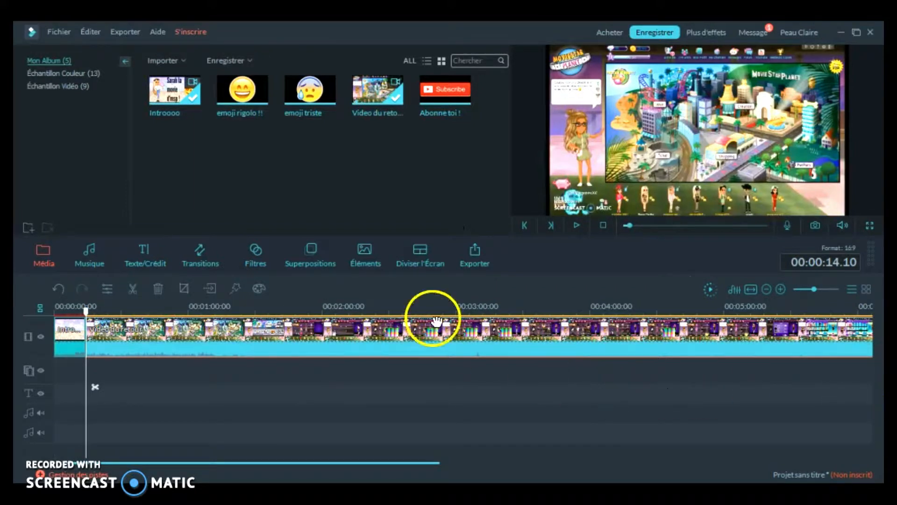
right_click(311, 343)
left_click(340, 213)
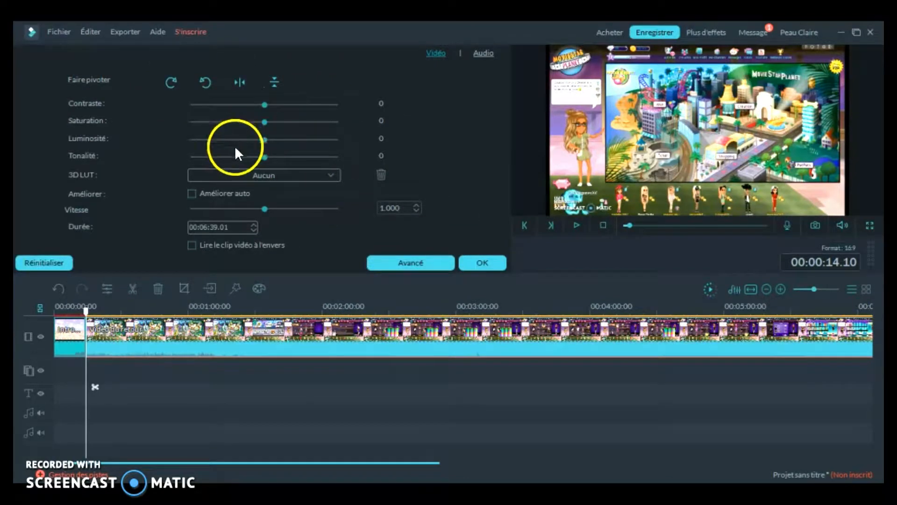
Adjust the second clip's picture to contrast 0, saturation 31, brightness (Luminosité) 15 and hue (Tonalité) 0
left_click_drag(265, 104, 356, 135)
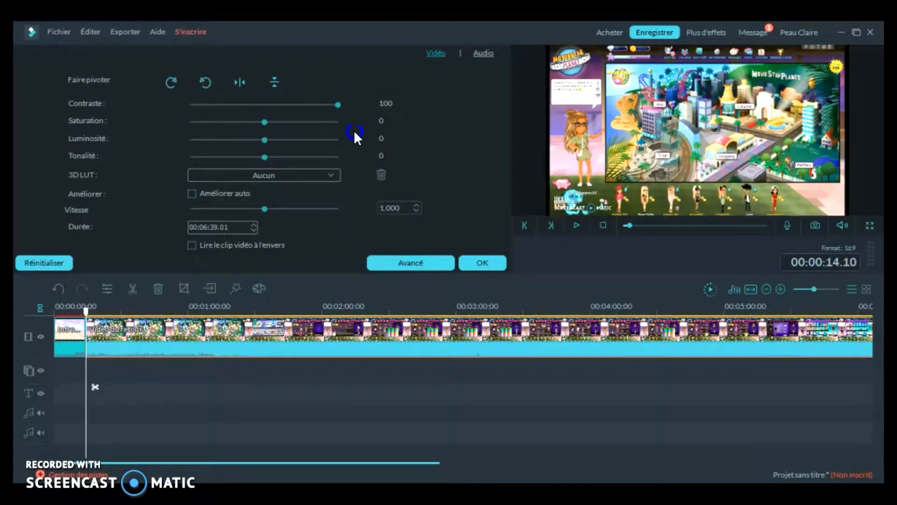
left_click_drag(281, 118, 371, 120)
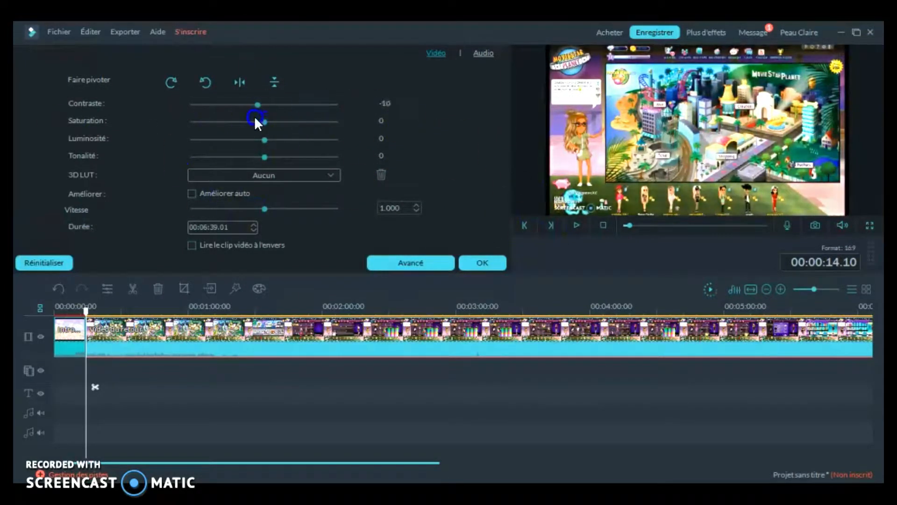
left_click_drag(254, 116, 289, 158)
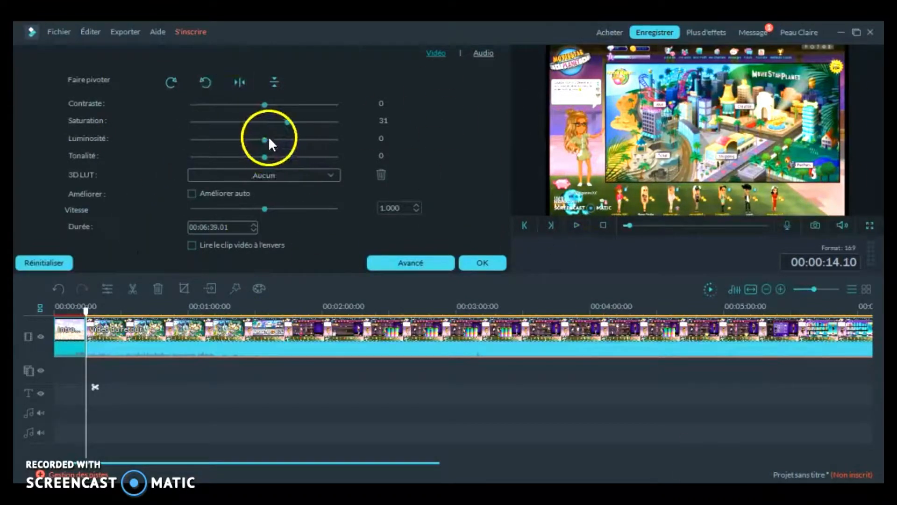
left_click_drag(265, 140, 375, 156)
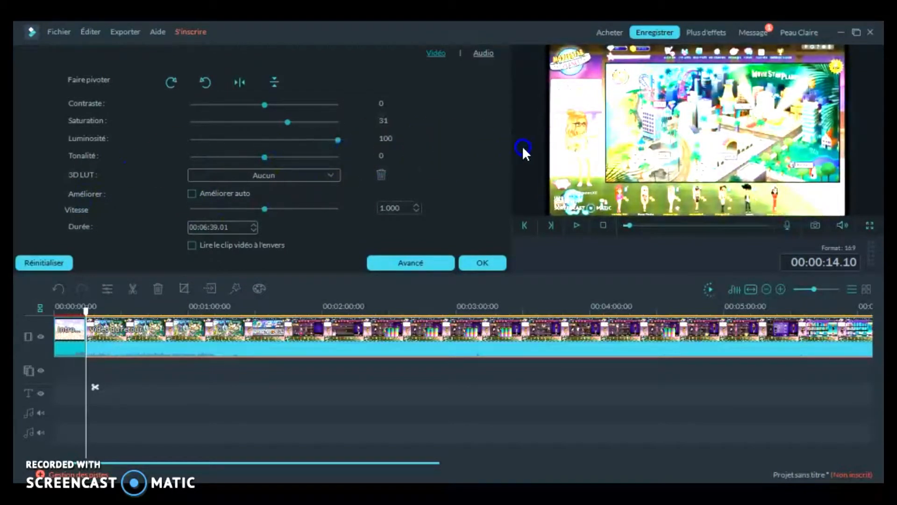
left_click_drag(337, 140, 276, 145)
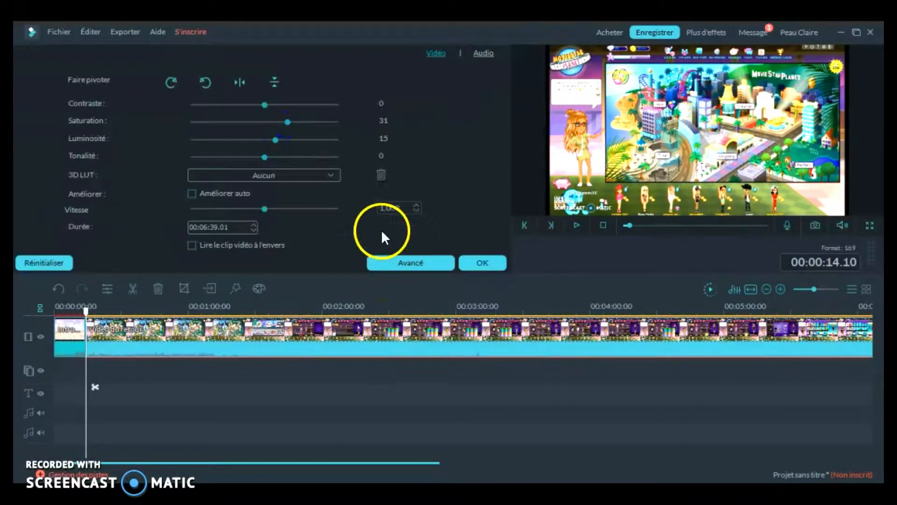
mouse_move(265, 158)
left_mouse_down()
mouse_move(380, 164)
mouse_move(258, 161)
mouse_move(209, 176)
mouse_move(337, 187)
mouse_move(205, 160)
mouse_move(278, 167)
mouse_move(265, 176)
left_mouse_up()
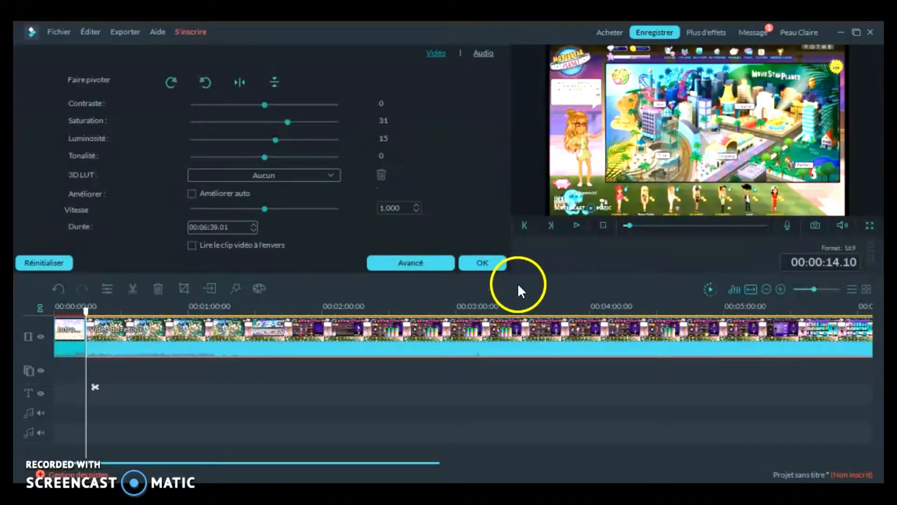
Raise the second clip's audio volume to 200 and listen to a short preview
left_click(483, 54)
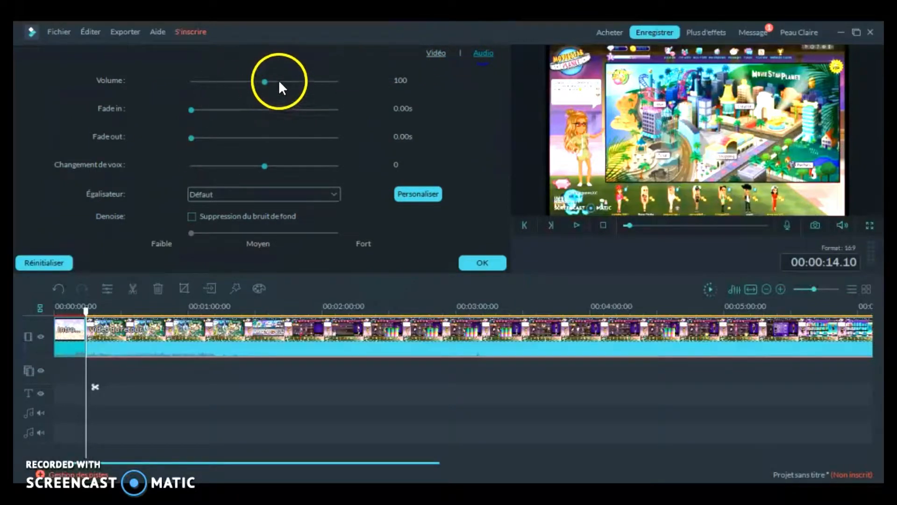
left_click_drag(262, 80, 400, 86)
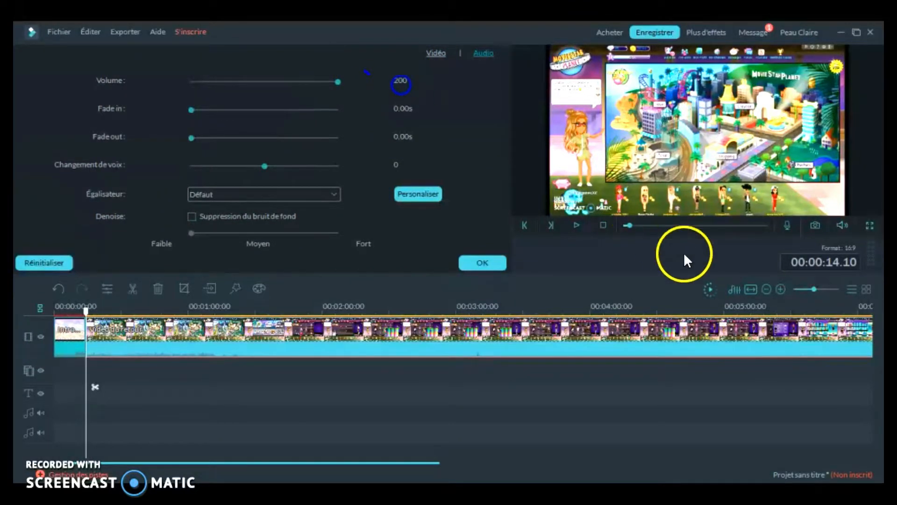
left_click(576, 226)
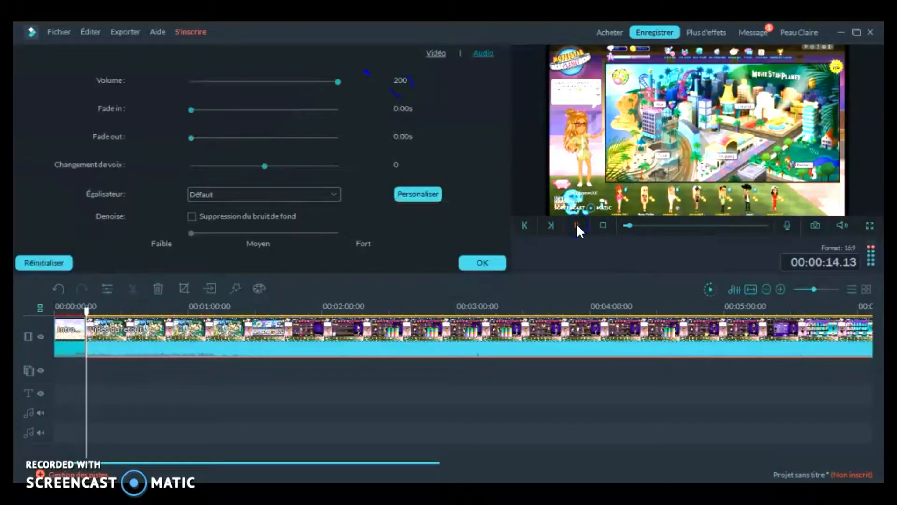
left_click(576, 223)
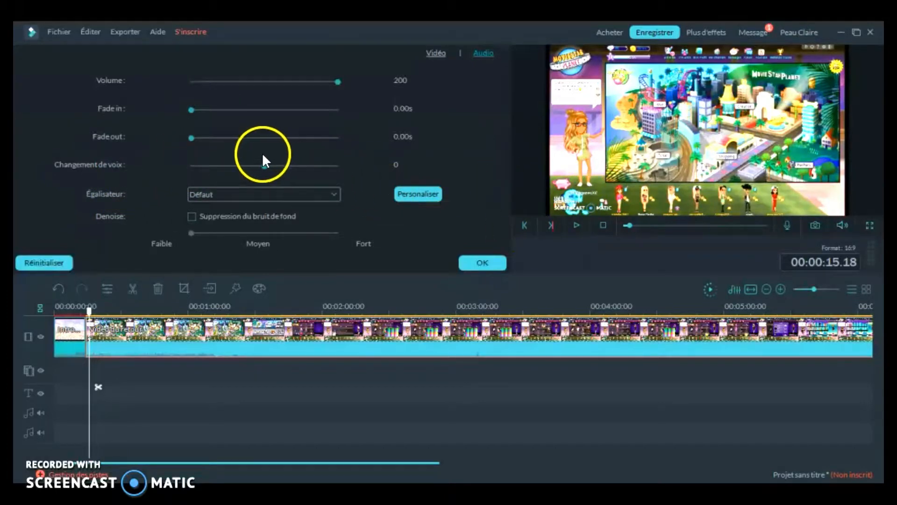
Preview the second clip with voice change (Changement de voix) values 8 and -10, and settle on 3
left_click_drag(264, 166, 316, 164)
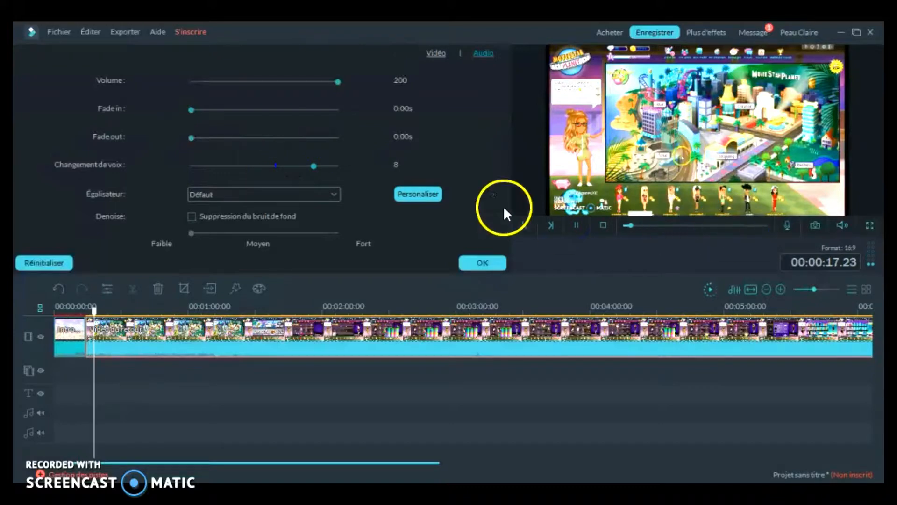
left_click(573, 226)
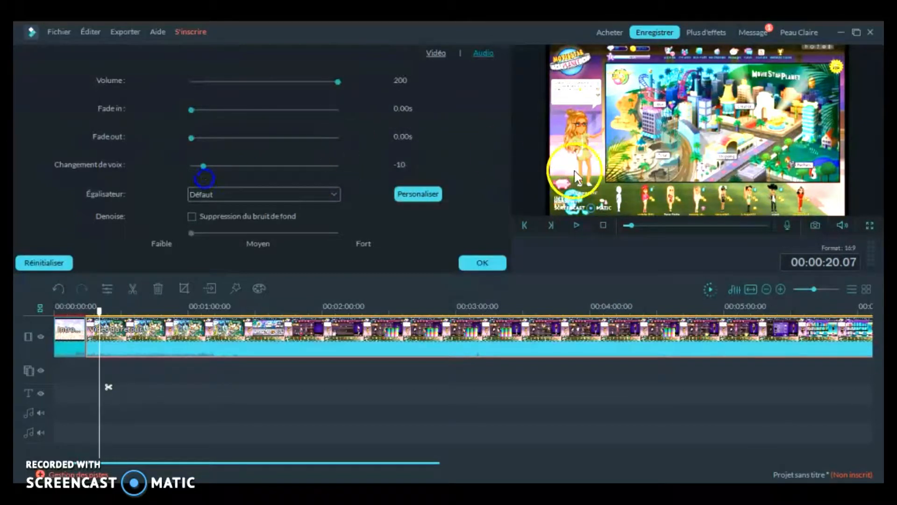
left_click(575, 227)
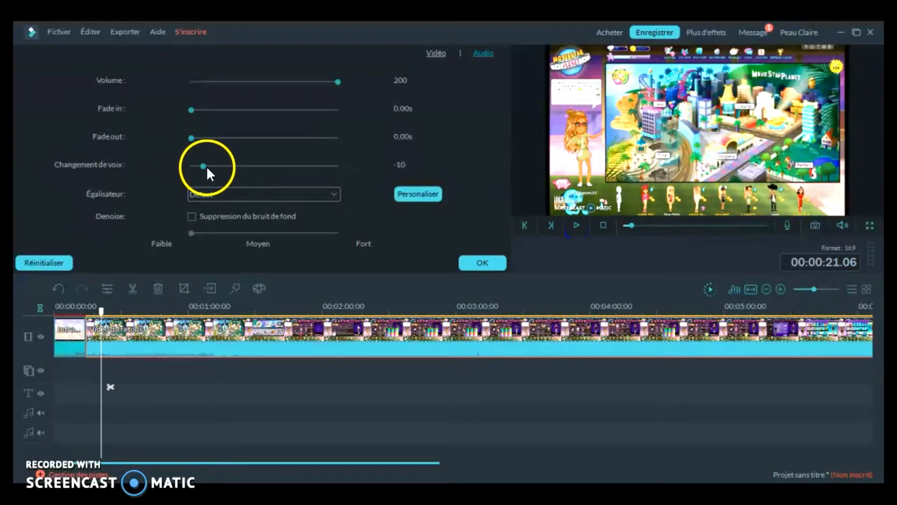
left_click(281, 165)
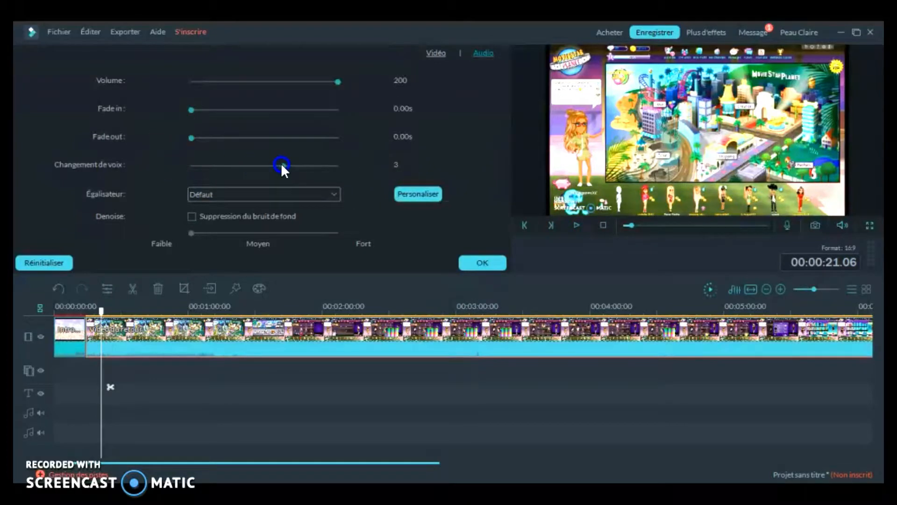
left_click(575, 225)
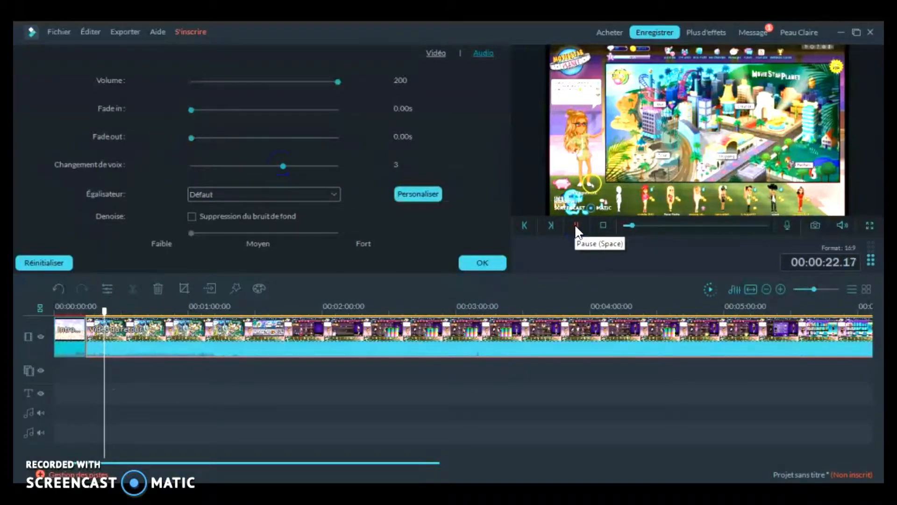
left_click(576, 225)
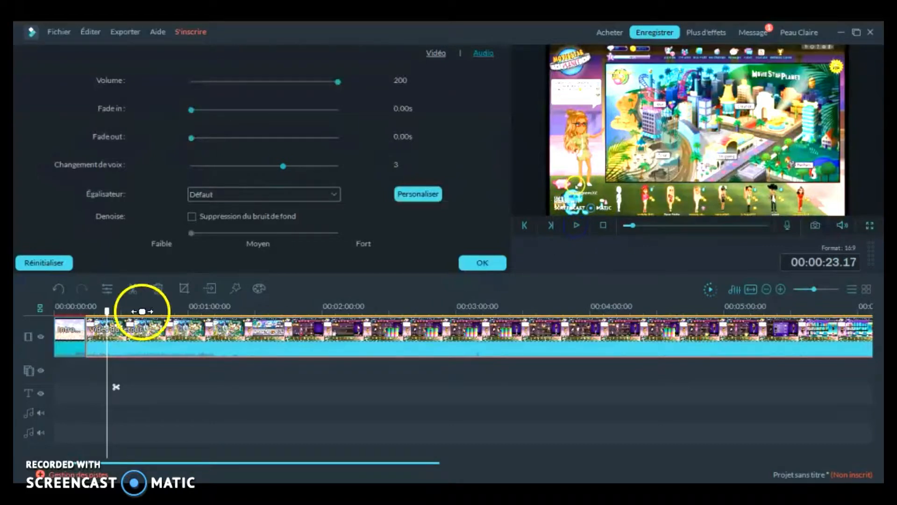
Enable background noise removal (Suppression du bruit de fond) for the second clip, confirm, and place the playhead at that clip's start
left_click(191, 216)
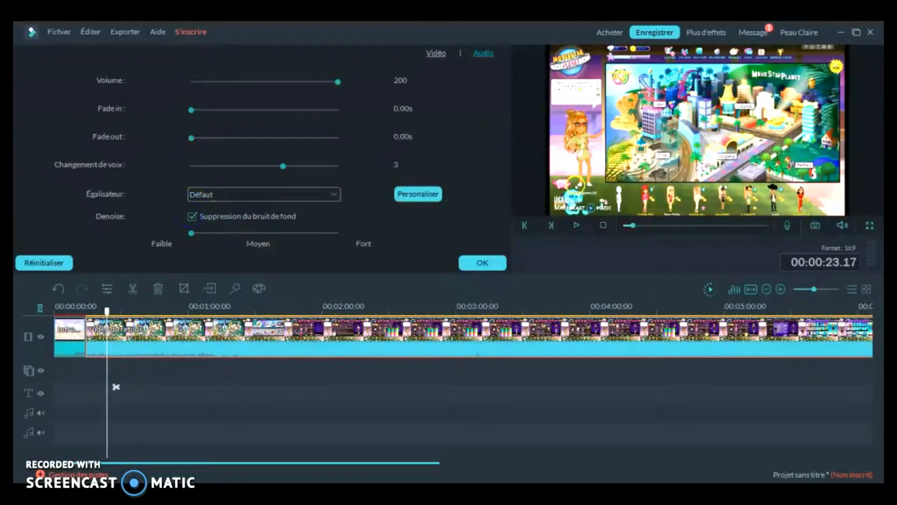
left_click(469, 262)
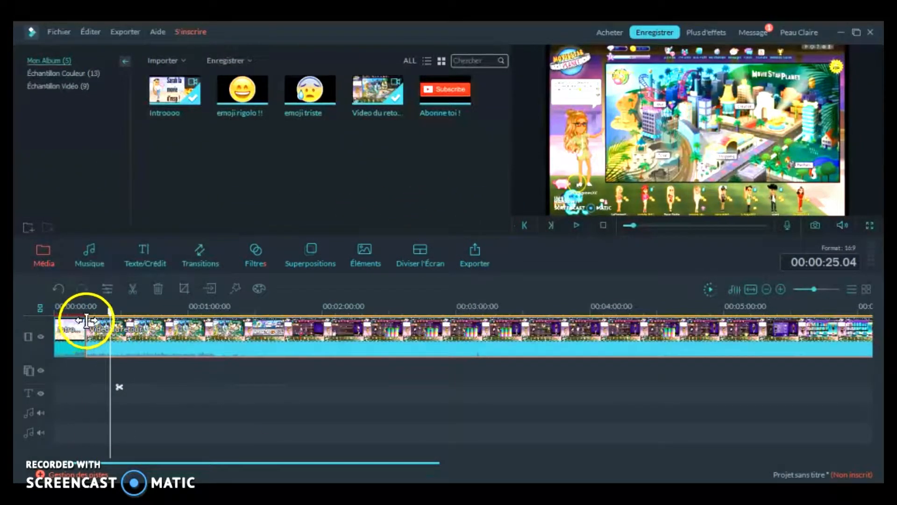
left_click_drag(110, 309, 86, 317)
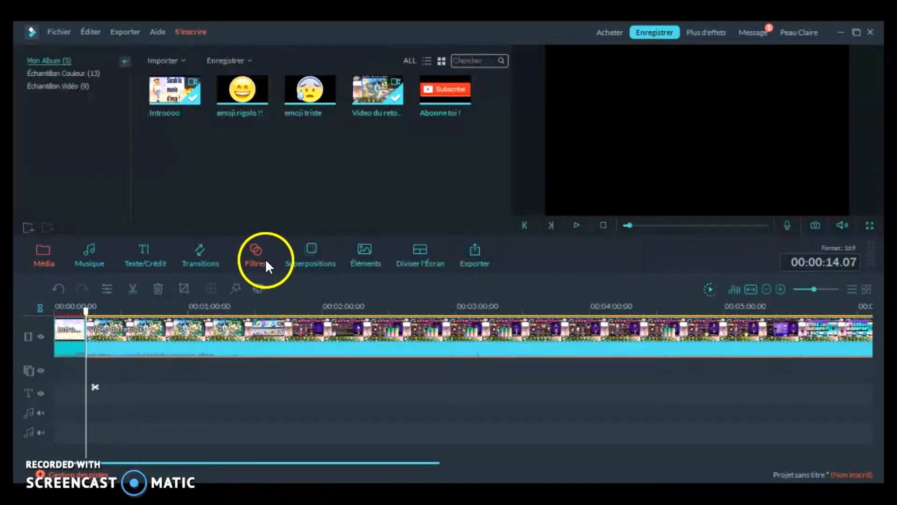
Browse the filters and play a preview of the Extreme filter
left_click(265, 259)
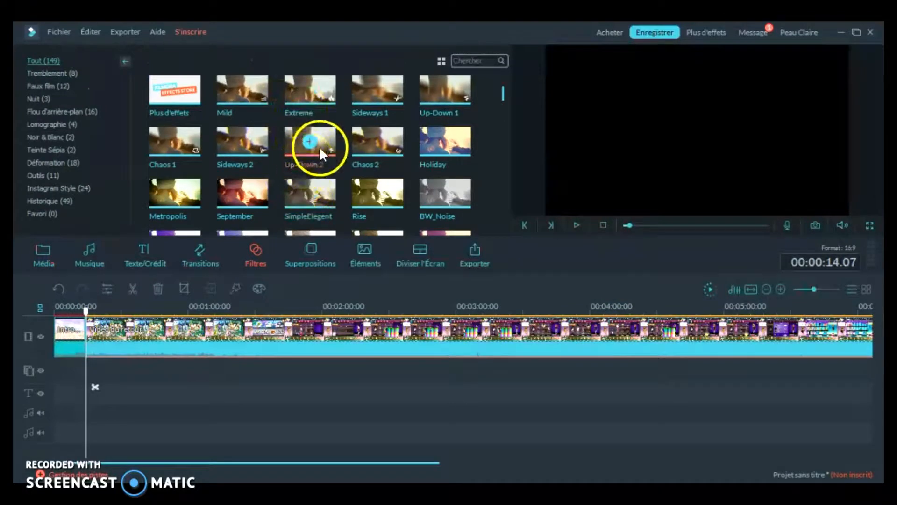
left_click(293, 97)
left_click(578, 220)
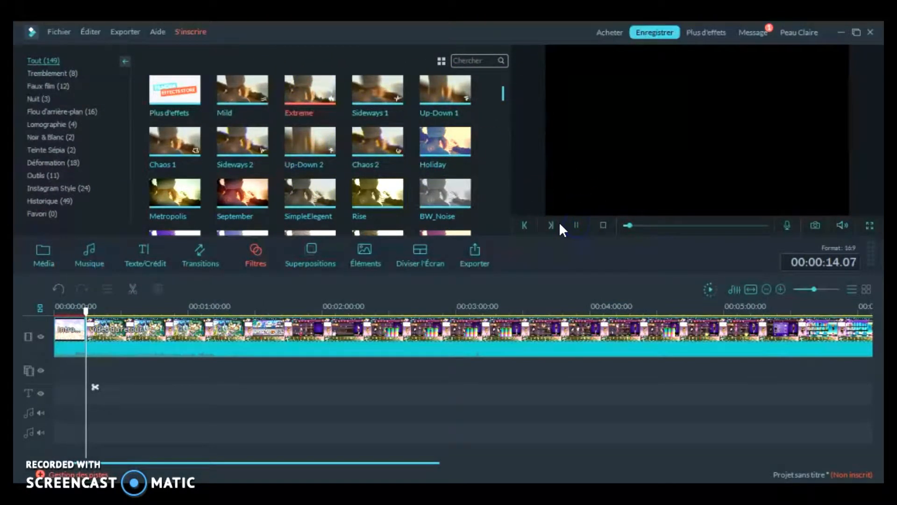
left_click(307, 115)
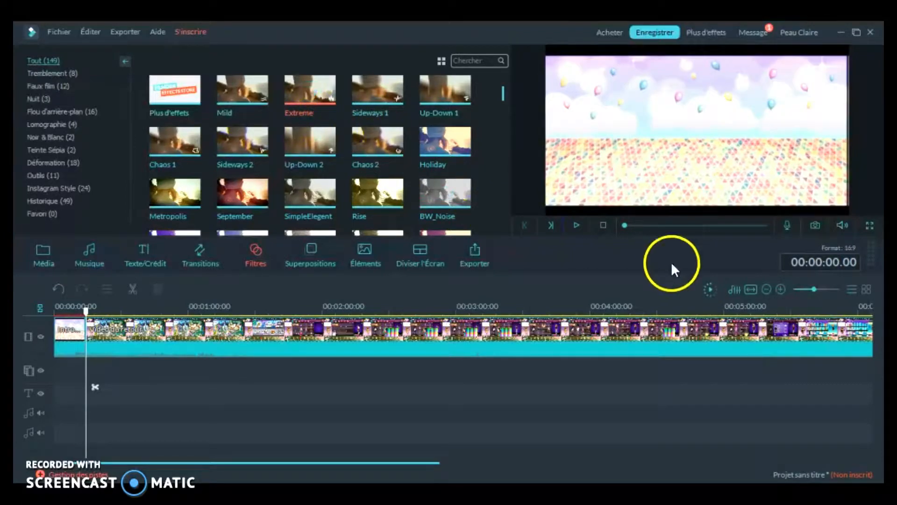
left_click(576, 224)
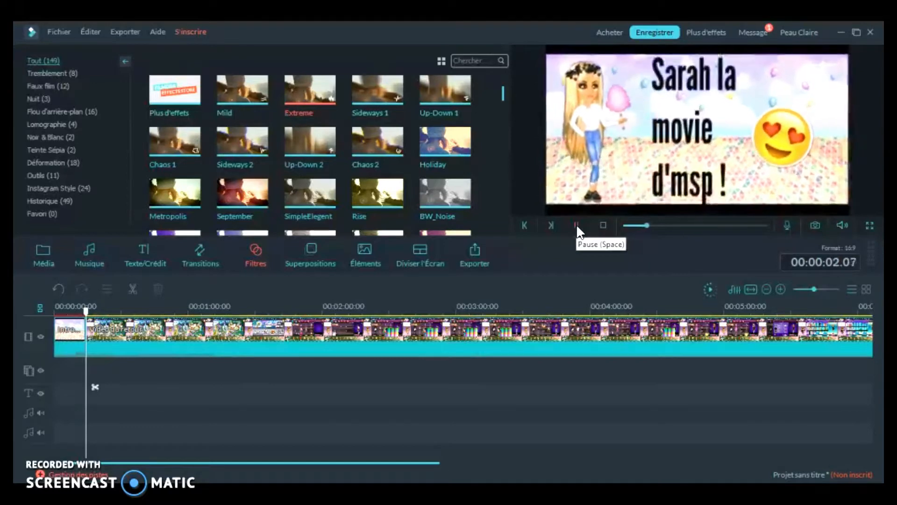
left_click(576, 223)
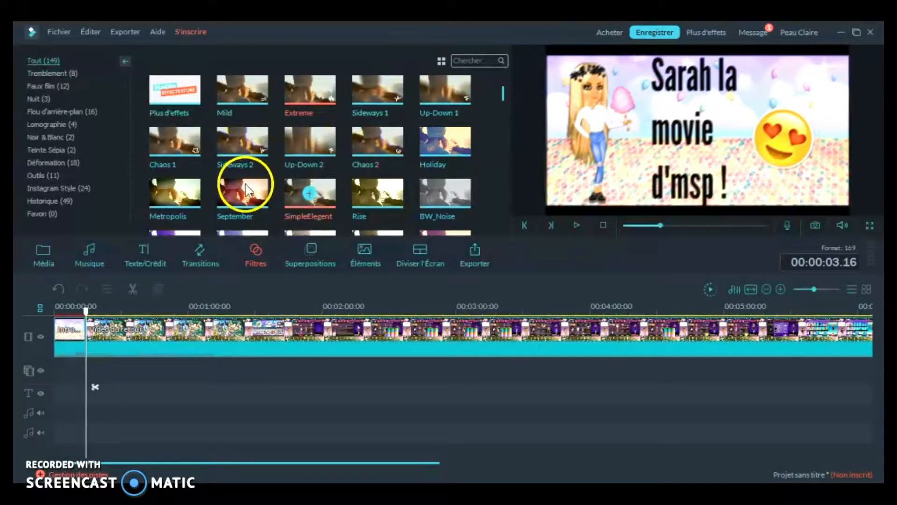
Play a preview of the Sideways 2 filter and pause it
left_click(246, 162)
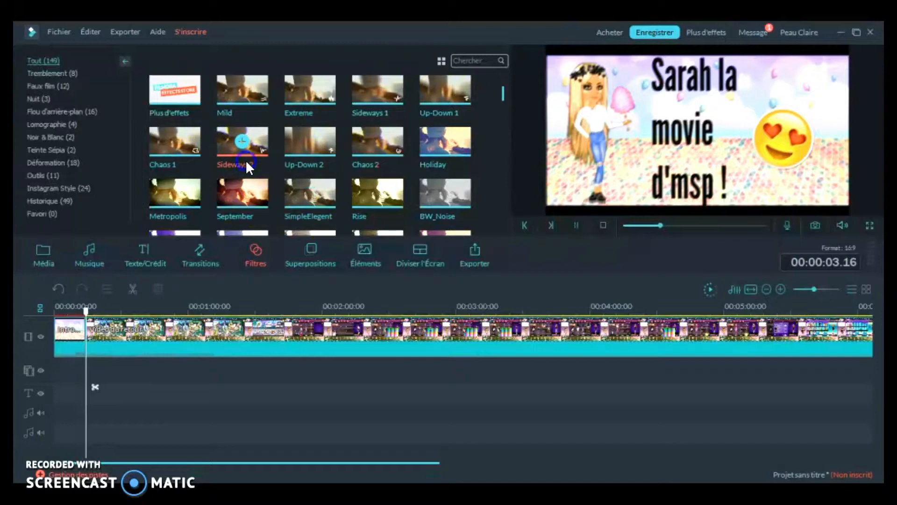
left_click(577, 225)
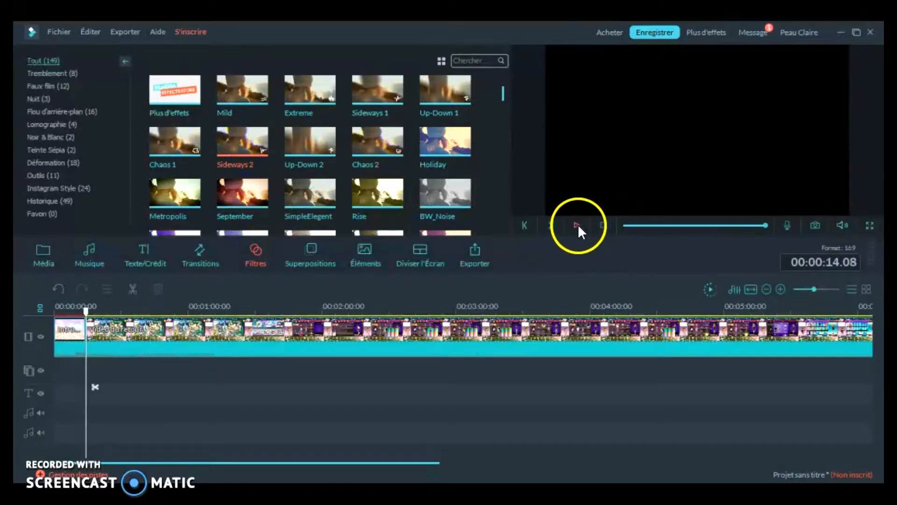
left_click(578, 225)
left_click(571, 228)
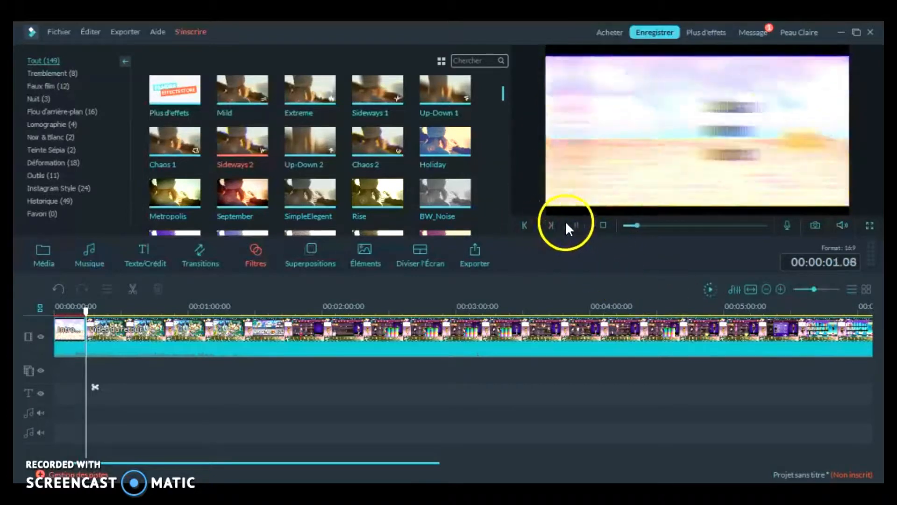
left_click(575, 224)
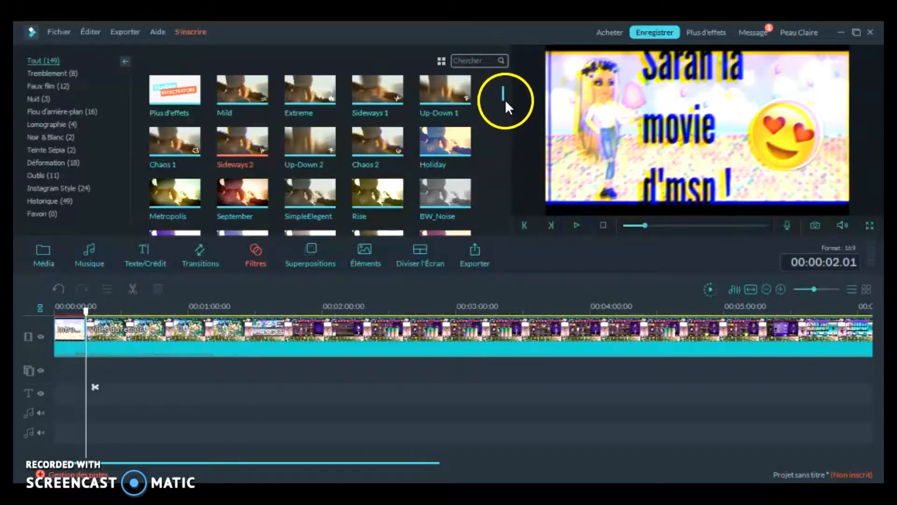
Add the SquareBlur filter to the filter track at the start of the second clip and play a short preview
left_click_drag(502, 95, 495, 159)
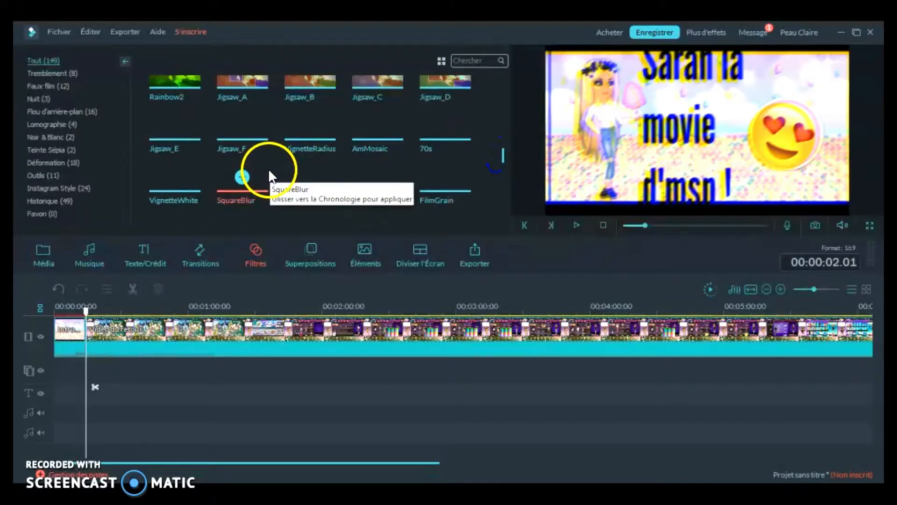
left_click_drag(240, 185, 93, 369)
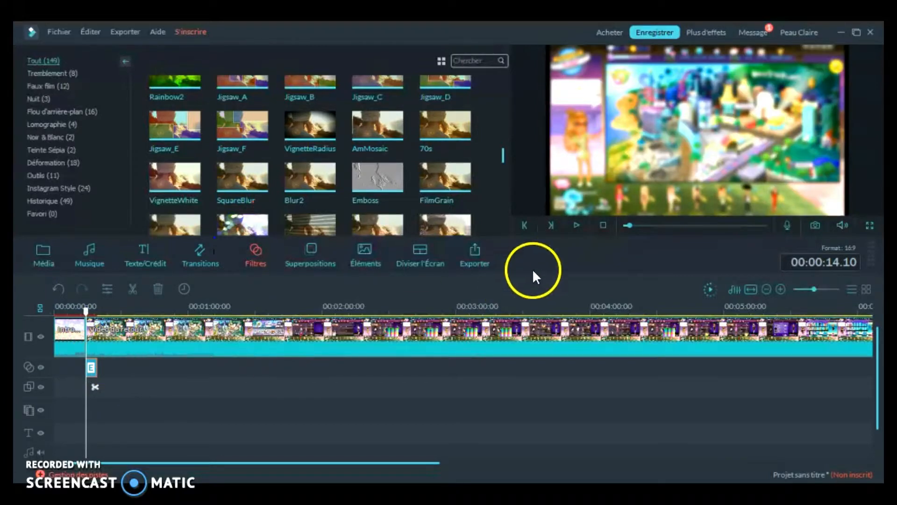
left_click(574, 225)
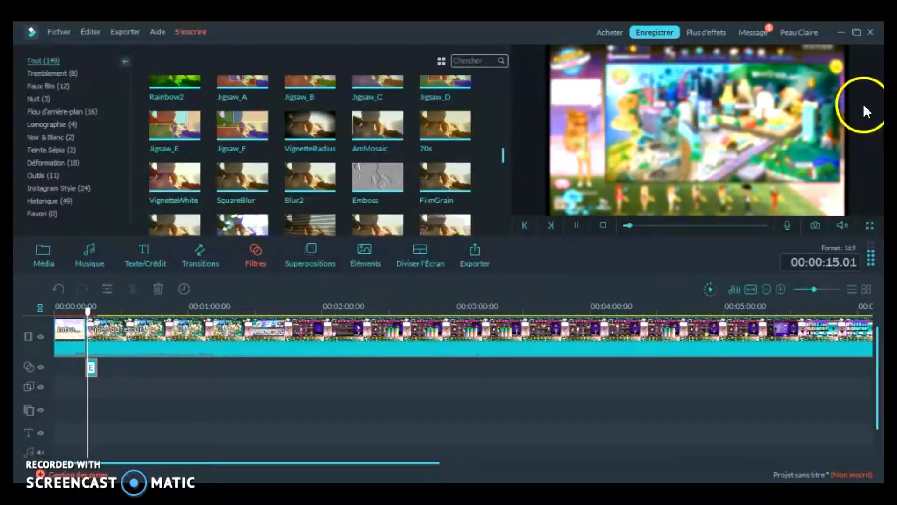
left_click(575, 225)
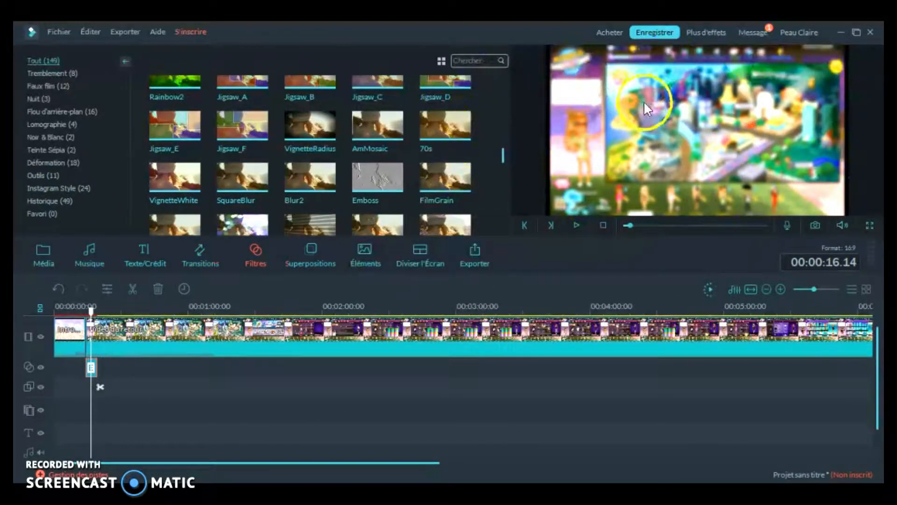
Add a two-line Lorem Ipsum title to the text track at the start of the second clip and preview it
left_click(142, 264)
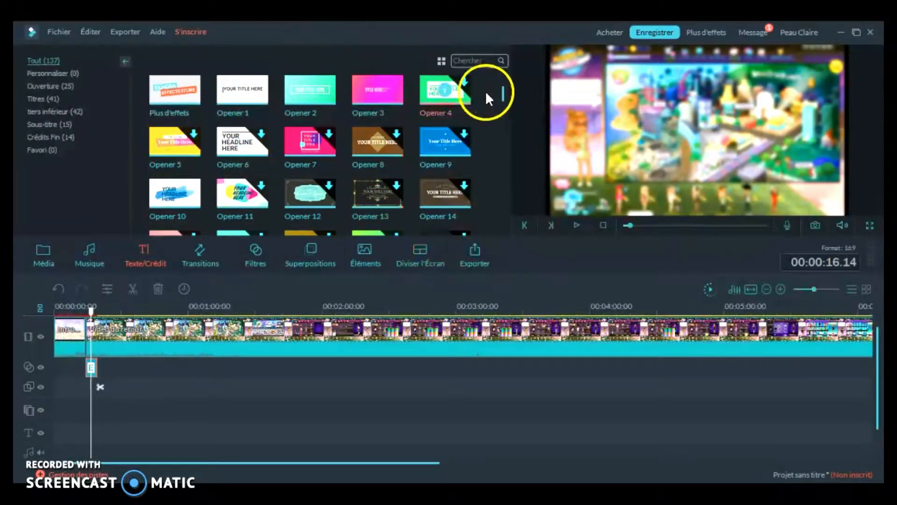
left_click_drag(503, 93, 490, 141)
left_click(363, 104)
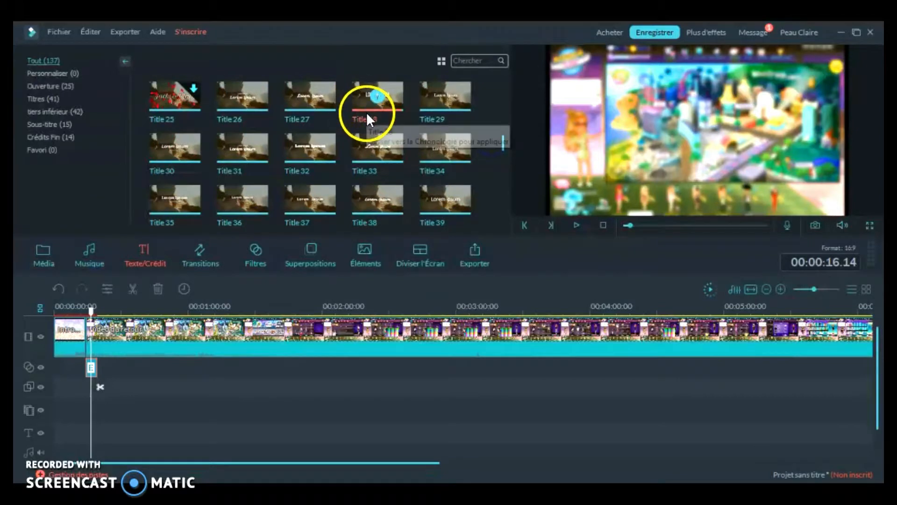
left_click_drag(350, 138, 92, 433)
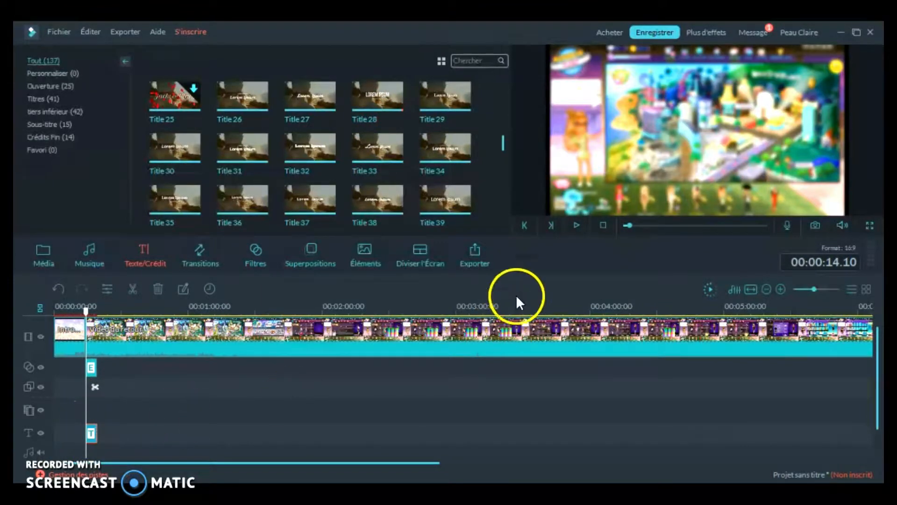
left_click(576, 225)
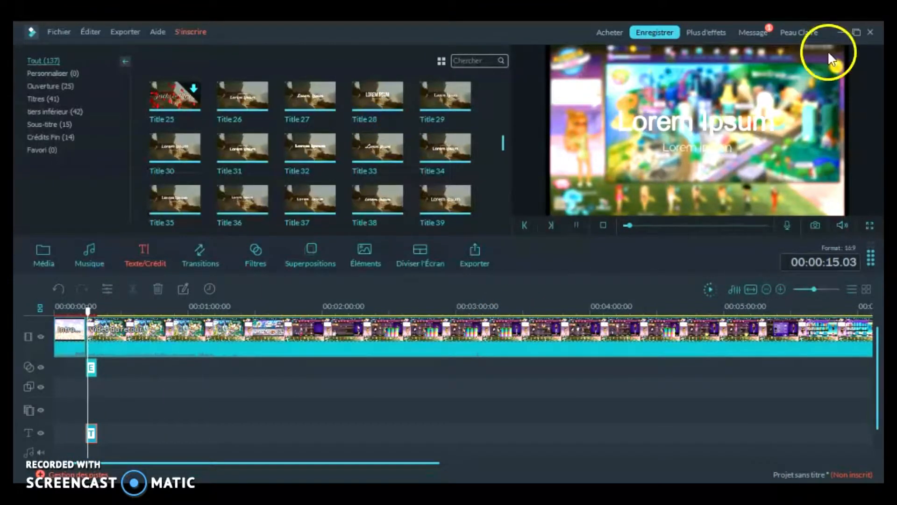
left_click(578, 227)
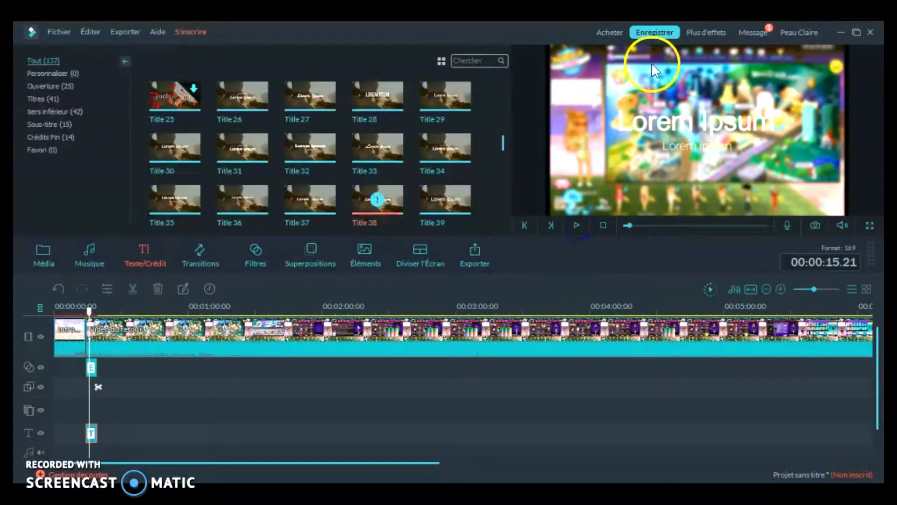
Open the title for editing and clear the placeholder text from both its main line and its smaller second line
left_click(93, 433)
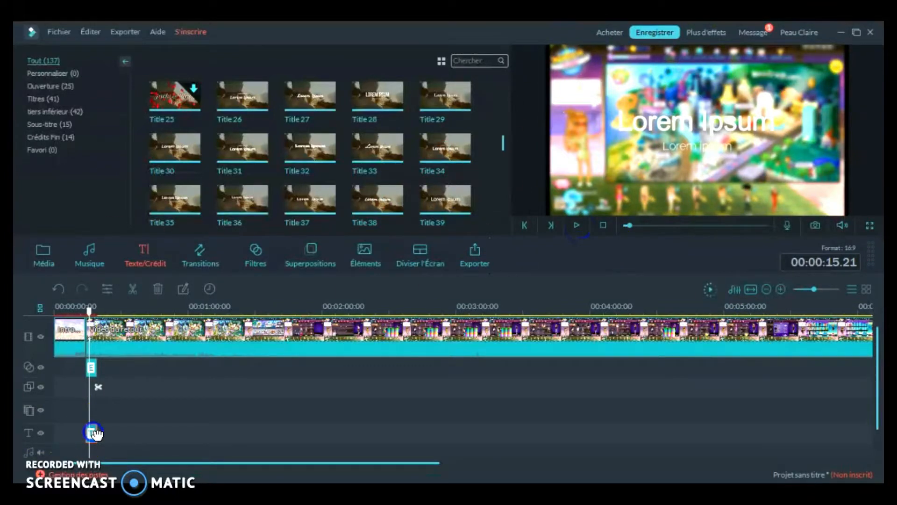
left_click(214, 116)
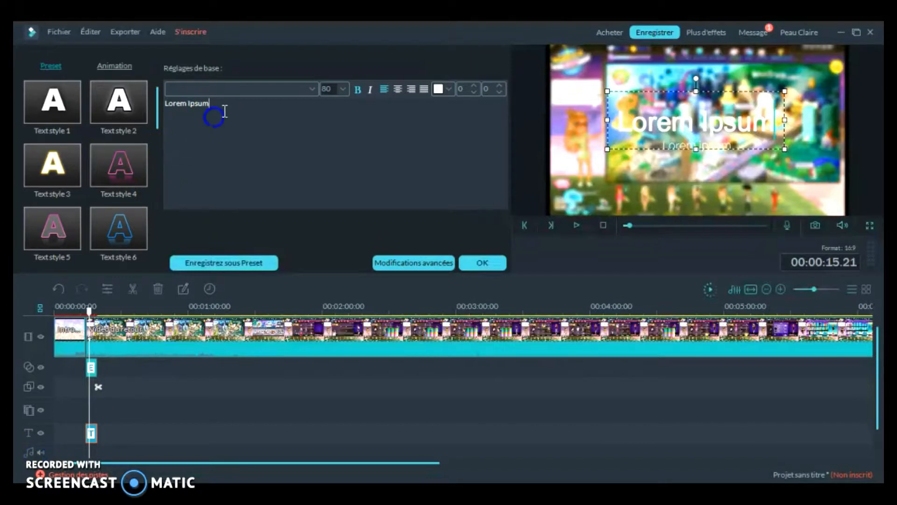
key("ctrl+a")
key("BackSpace")
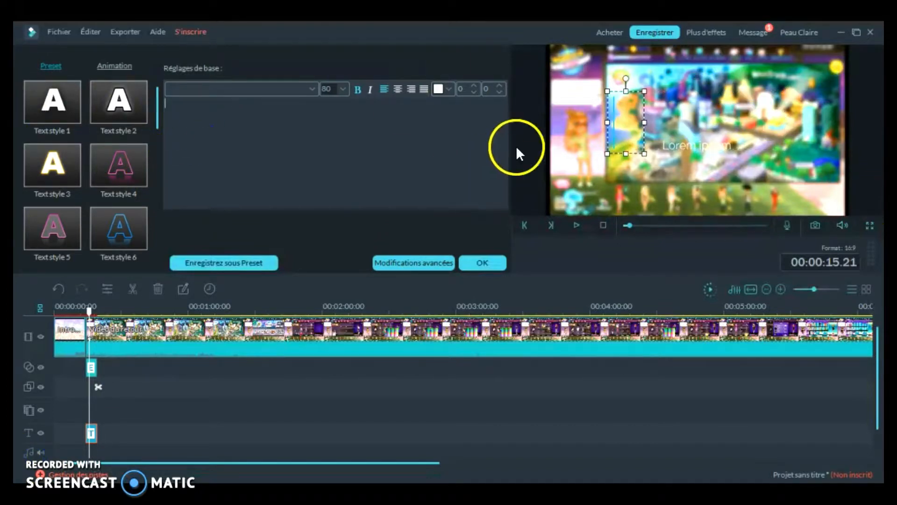
left_click(713, 151)
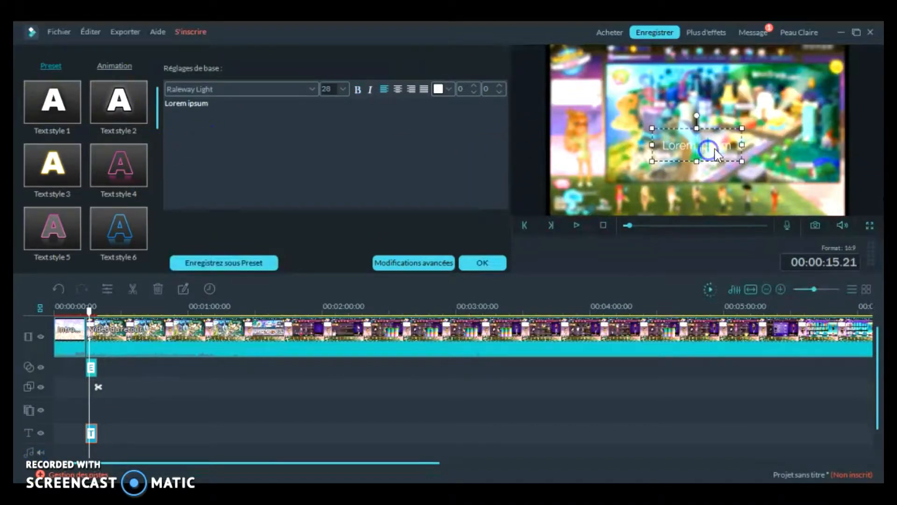
left_click(248, 110)
key("ctrl+a")
key("BackSpace")
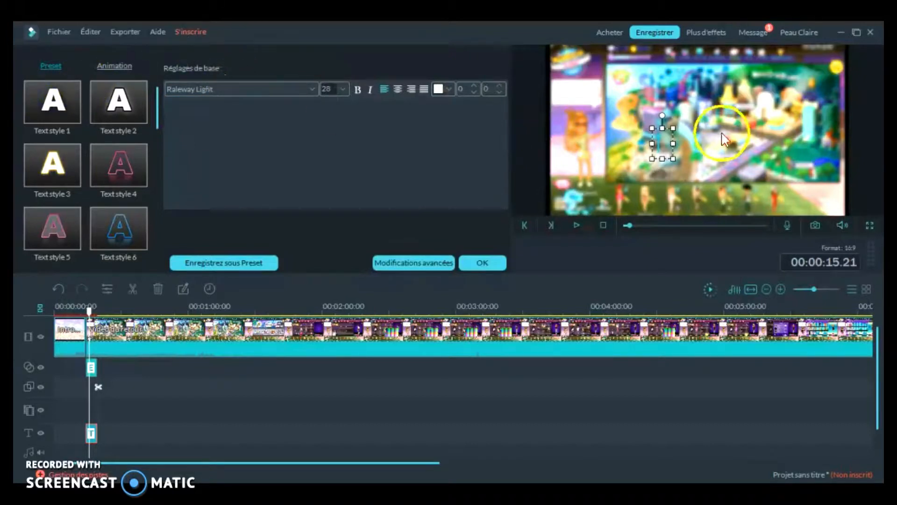
Enter "Look de la semaine" as the title's main line
left_click(658, 83)
left_click(638, 131)
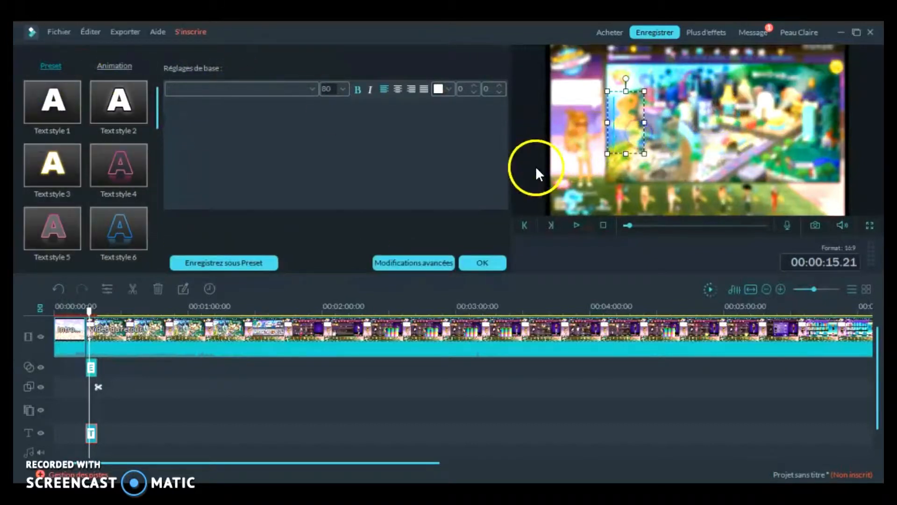
left_click(260, 115)
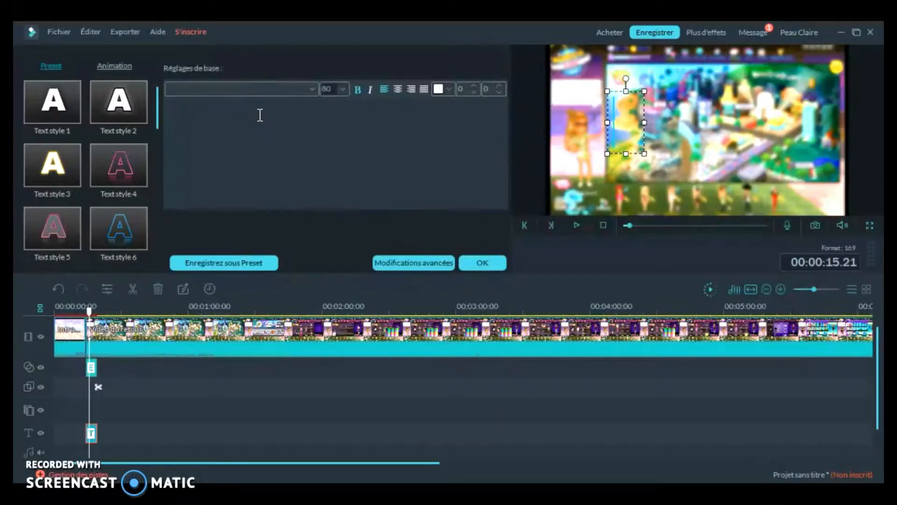
type("Look de")
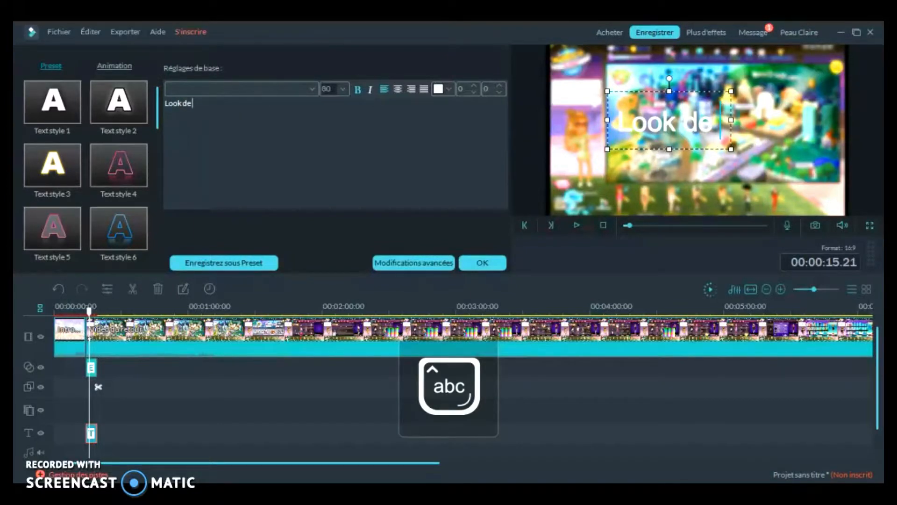
type(" la seman")
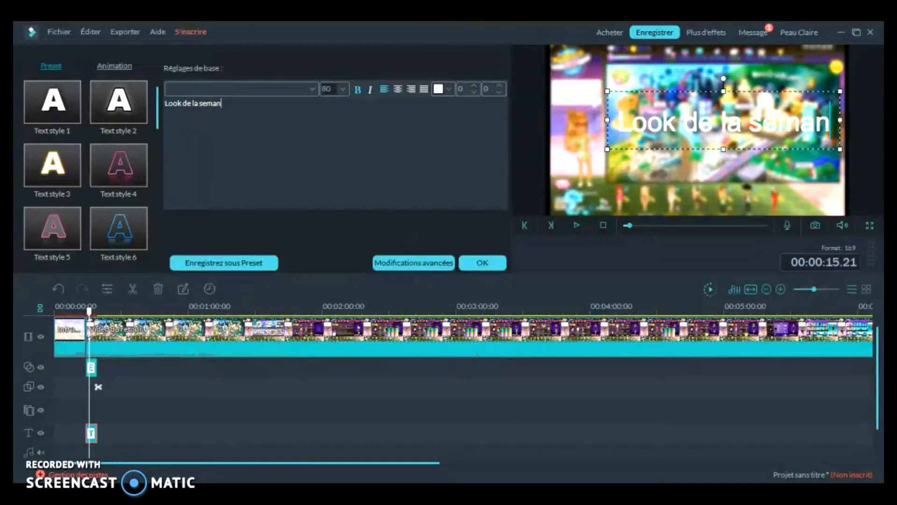
key("BackSpace")
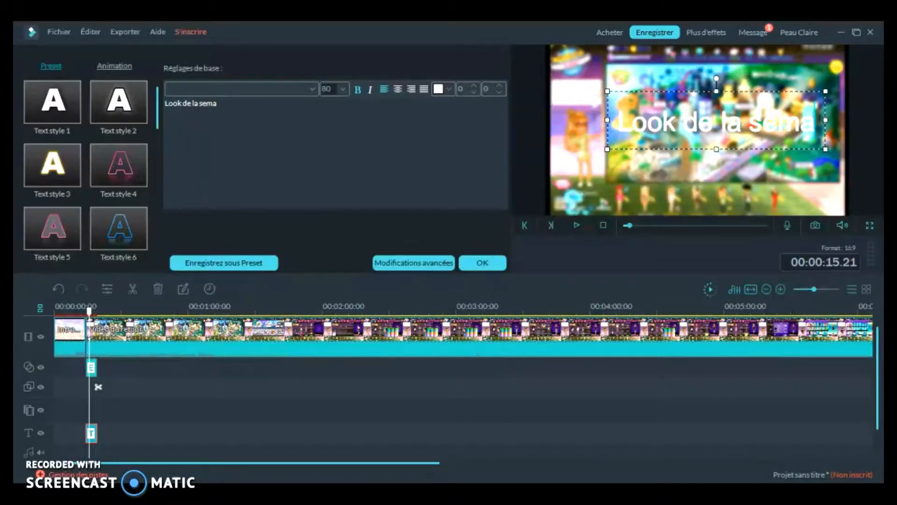
type("ine")
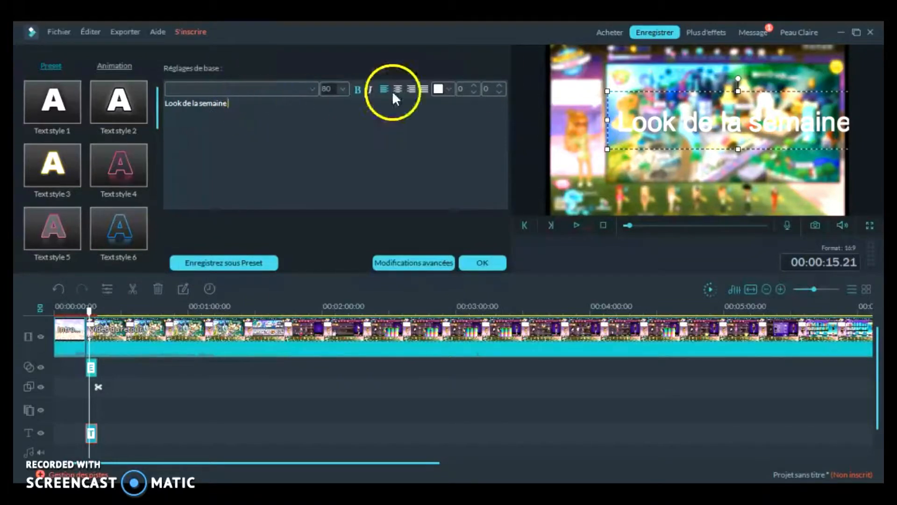
Colour the main title line black, then move and reshape its text box so it fits within the frame
left_click(448, 89)
left_click(442, 103)
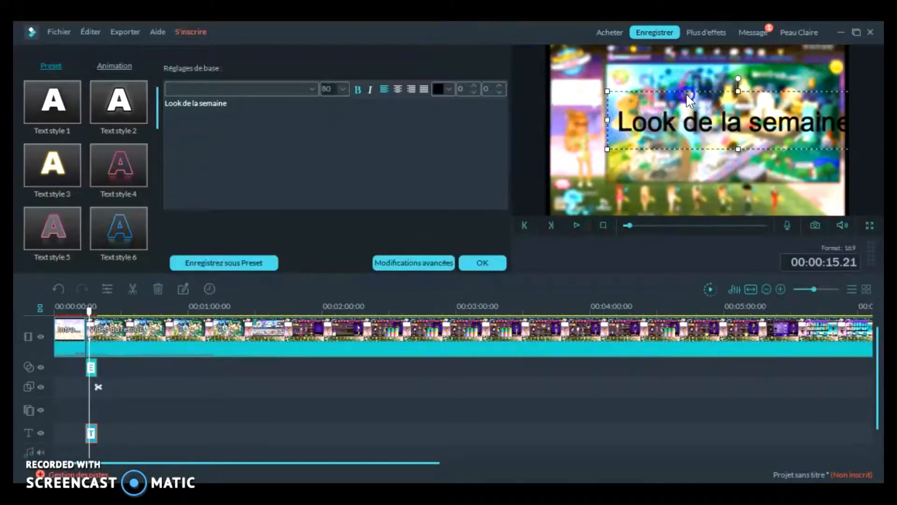
left_click(665, 90)
left_click_drag(655, 87, 620, 67)
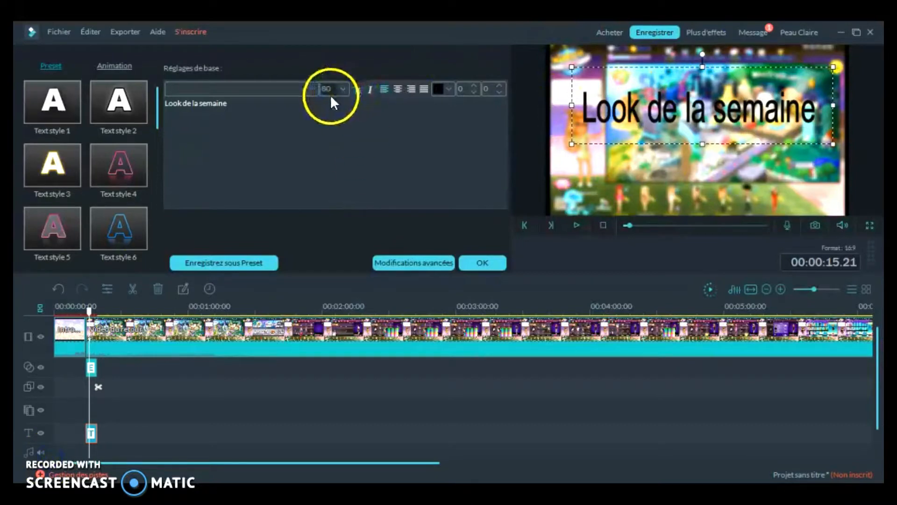
Try the title text at font size 105 and in italics, and return it to size 80 without italics
left_click(343, 89)
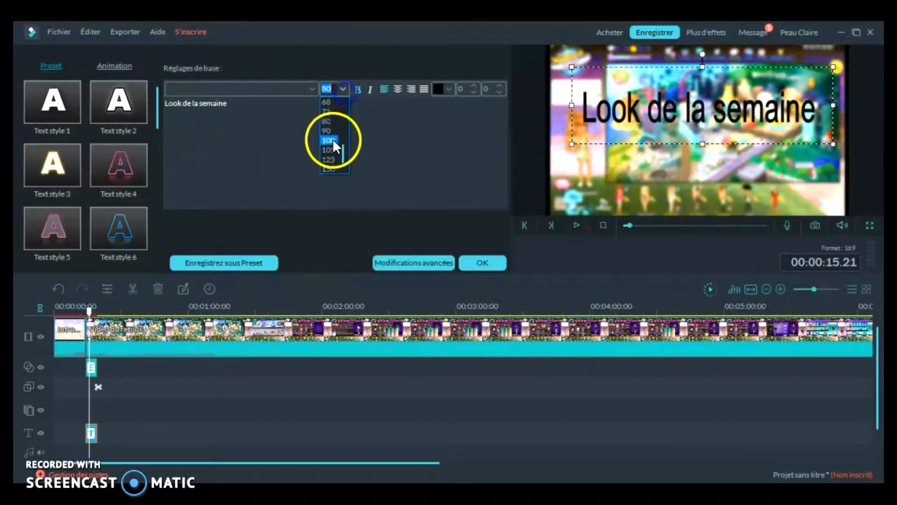
left_click(331, 148)
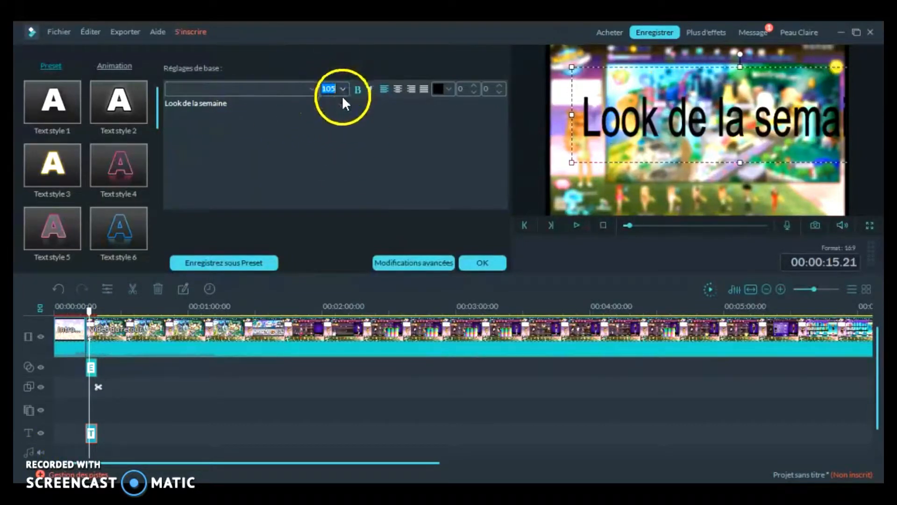
left_click(343, 89)
left_click(330, 121)
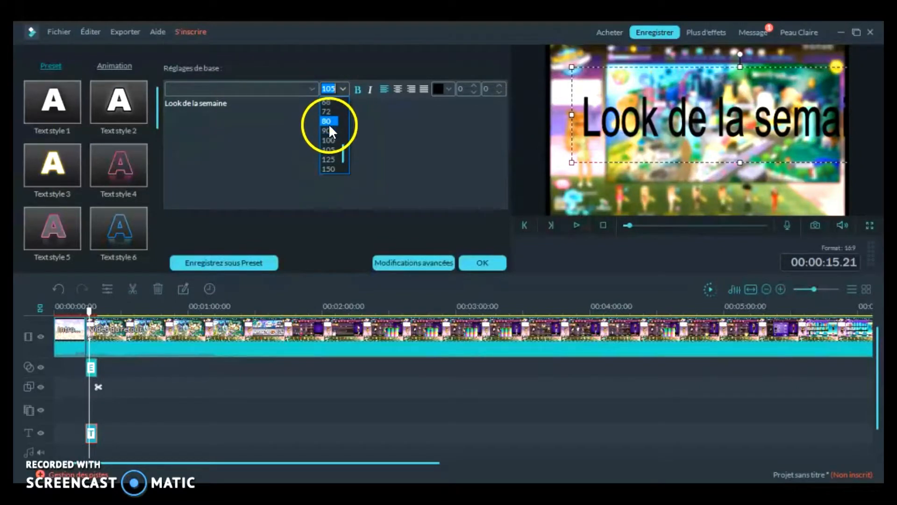
left_click(368, 90)
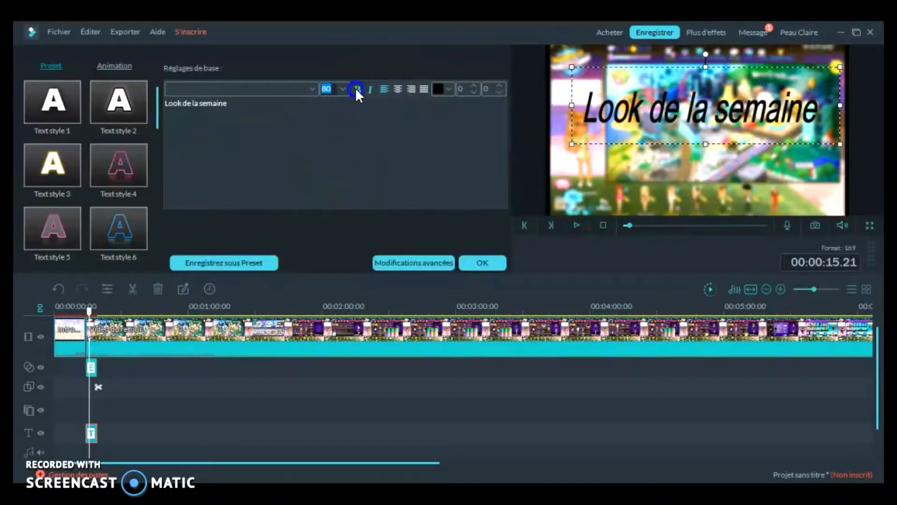
left_click(369, 90)
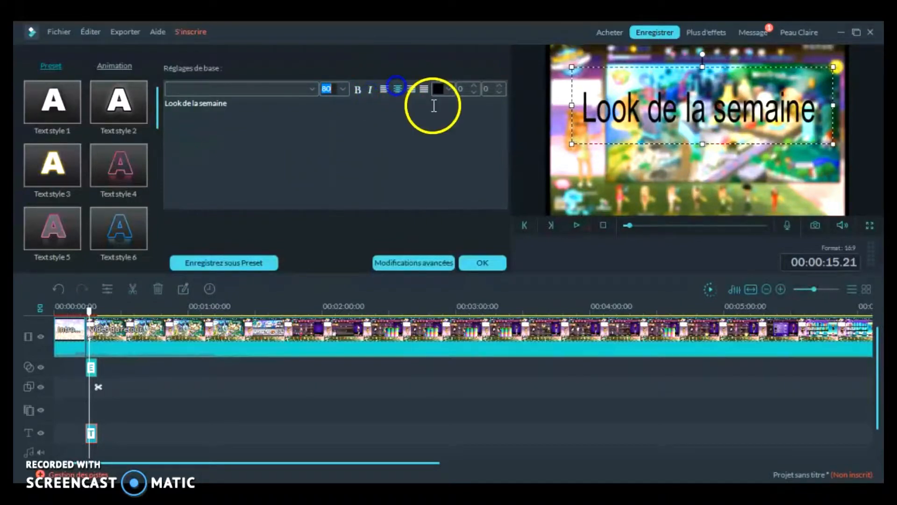
Justify the title text in Arial Black Normal and move its text box so the whole line fits in the frame
left_click(421, 87)
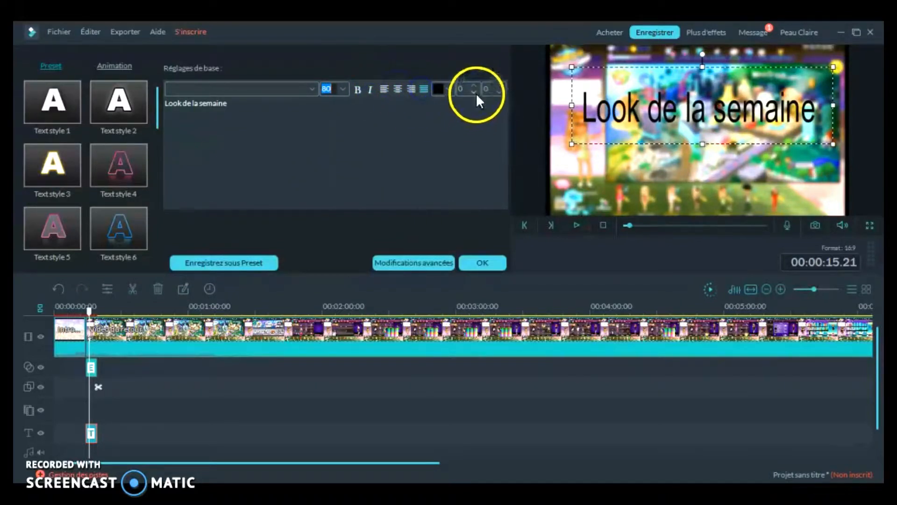
left_click(250, 87)
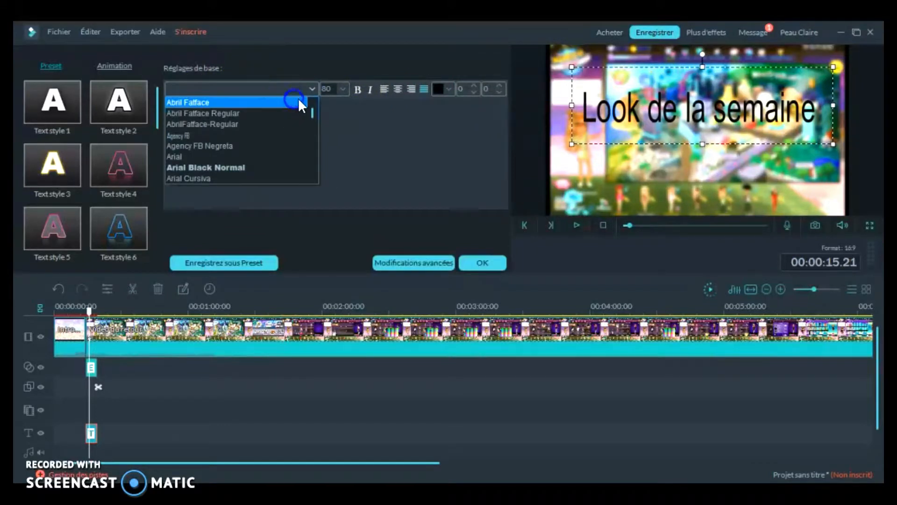
left_click(221, 167)
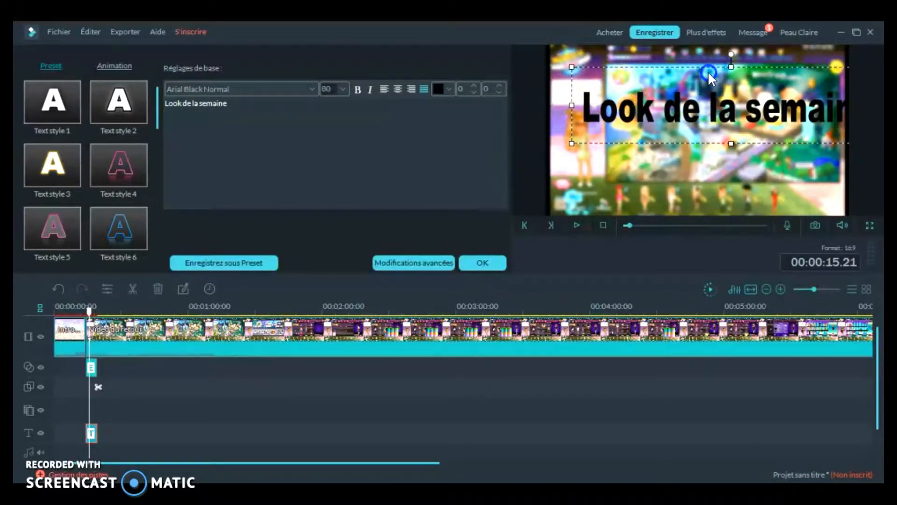
left_click_drag(711, 66, 685, 54)
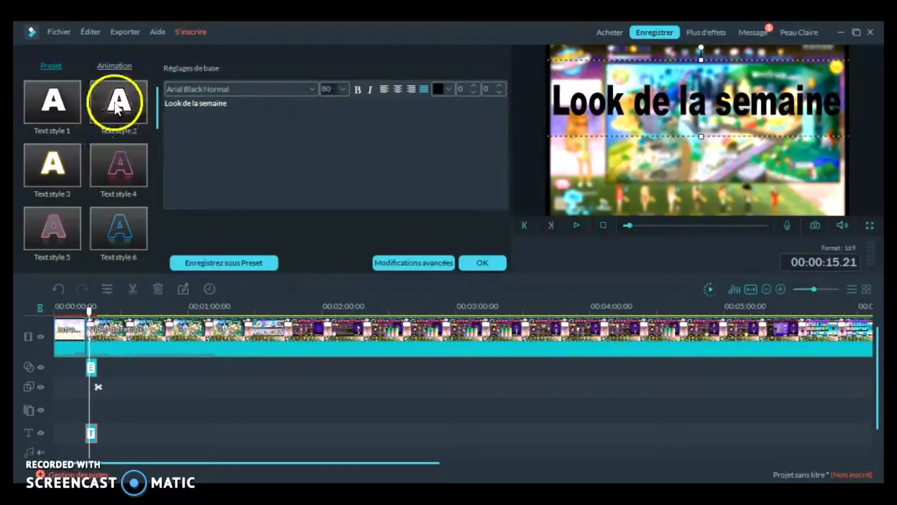
Apply the Text style 2 preset to the title
left_click(102, 62)
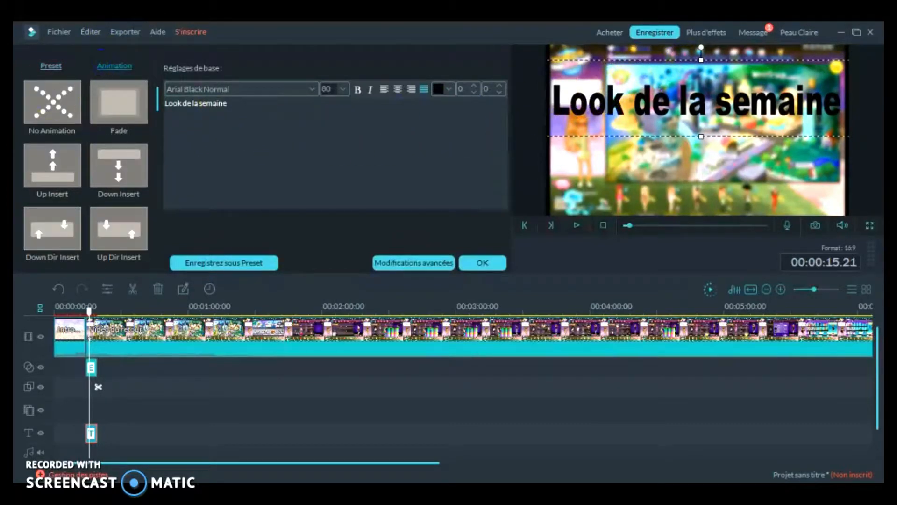
left_click(50, 64)
left_click(136, 107)
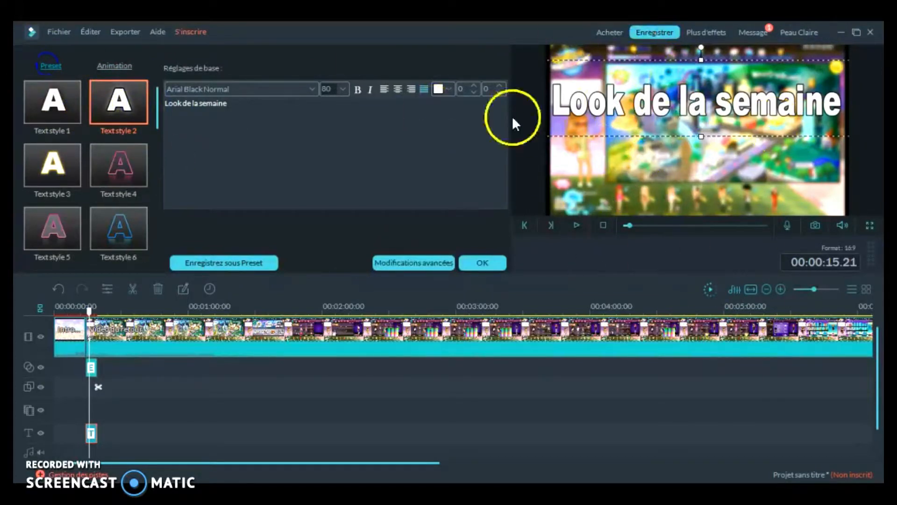
Try the Up Insert, Fade and Down Insert animations on the title, select Fade and close the title editor
left_click(114, 66)
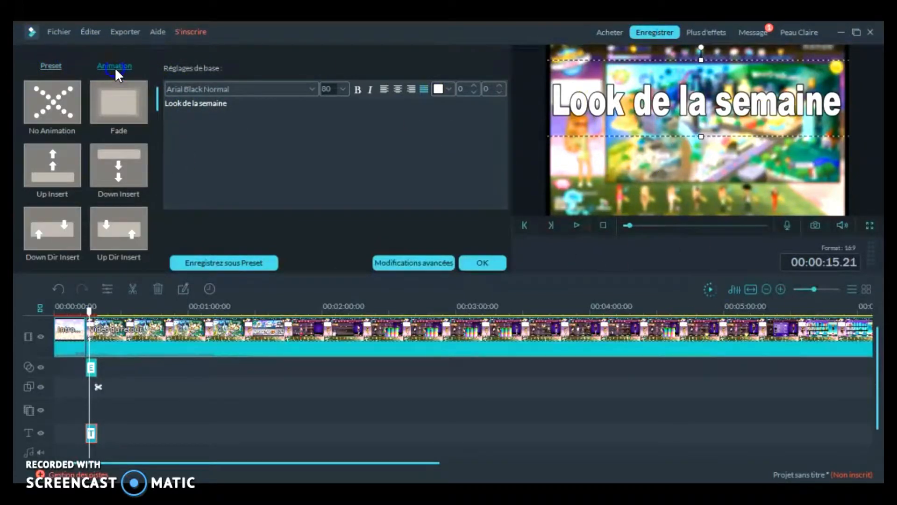
left_click(59, 173)
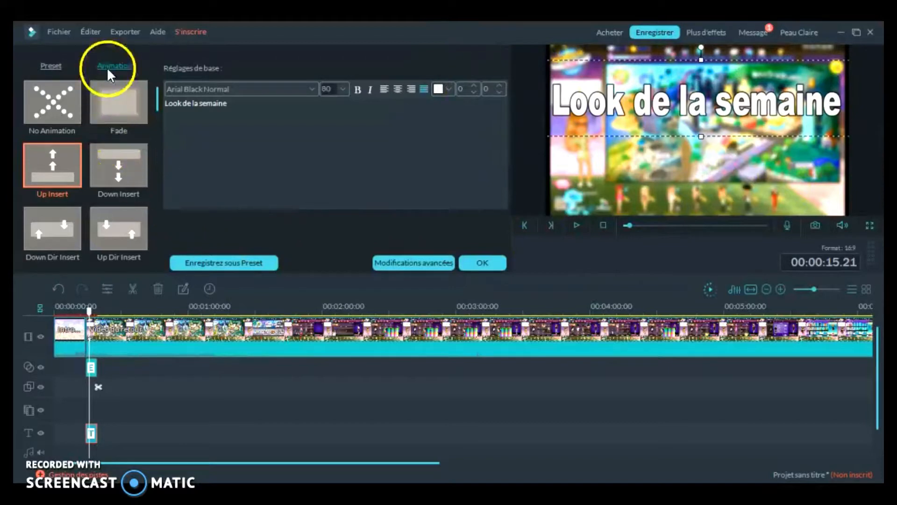
left_click(131, 97)
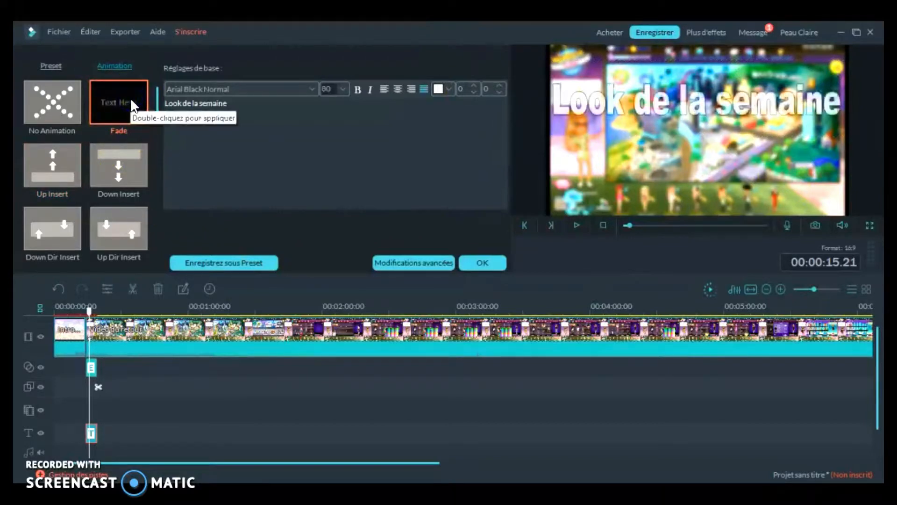
left_click(124, 172)
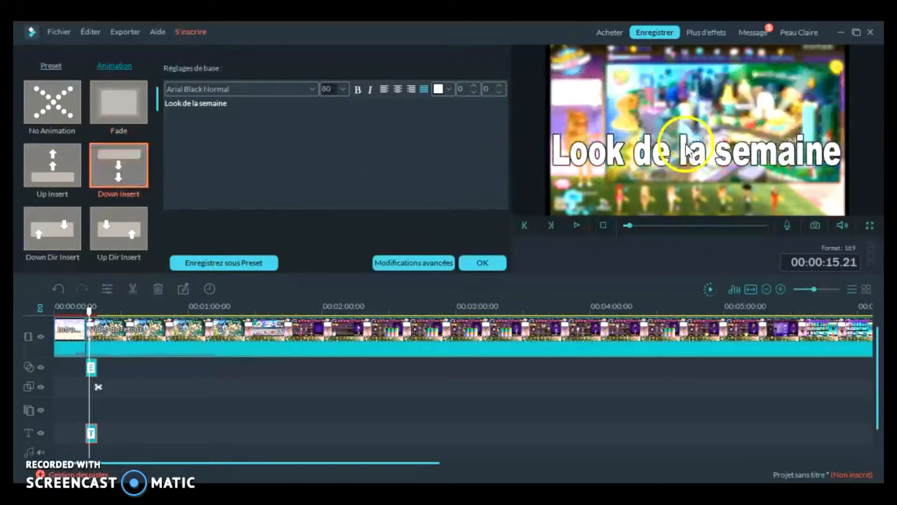
scroll(155, 103, "down", 3)
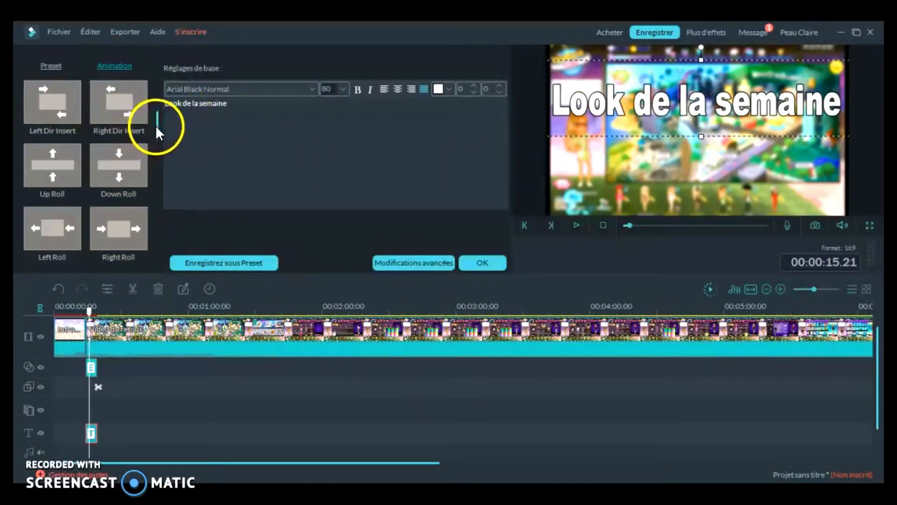
left_click_drag(155, 127, 156, 93)
left_click(118, 106)
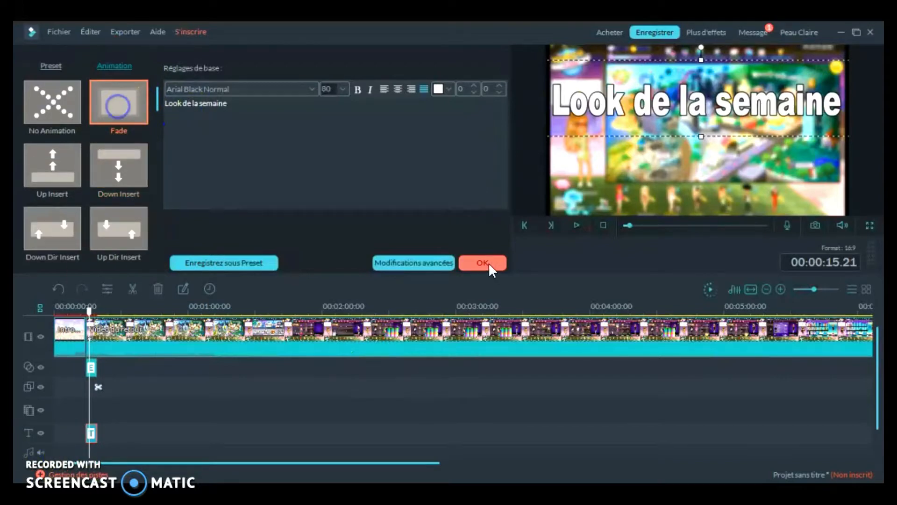
left_click(489, 262)
left_click(201, 322)
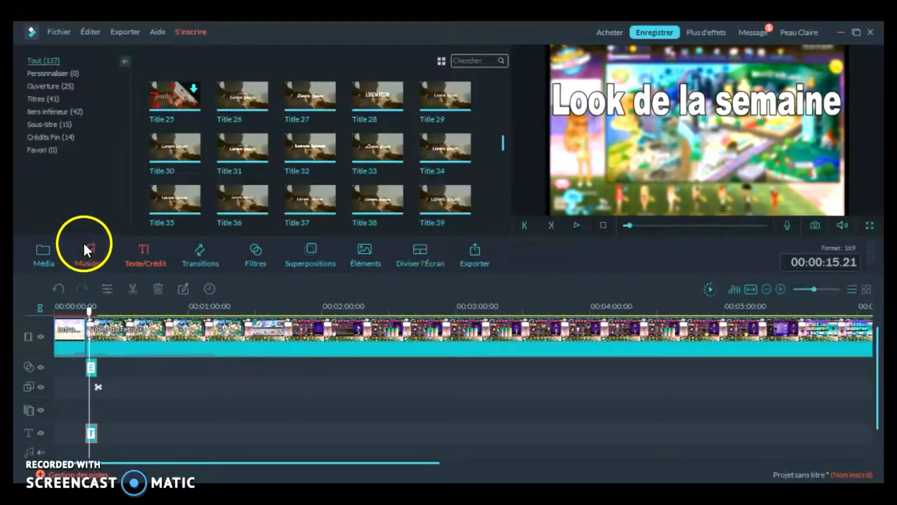
Import the image "emoji 2" from the Images folder into the media library
left_click(57, 257)
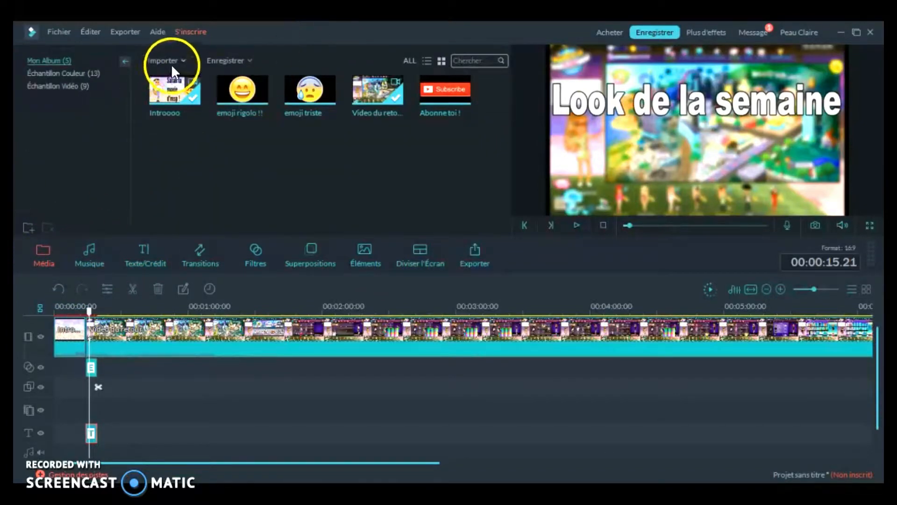
left_click(171, 64)
left_click(208, 72)
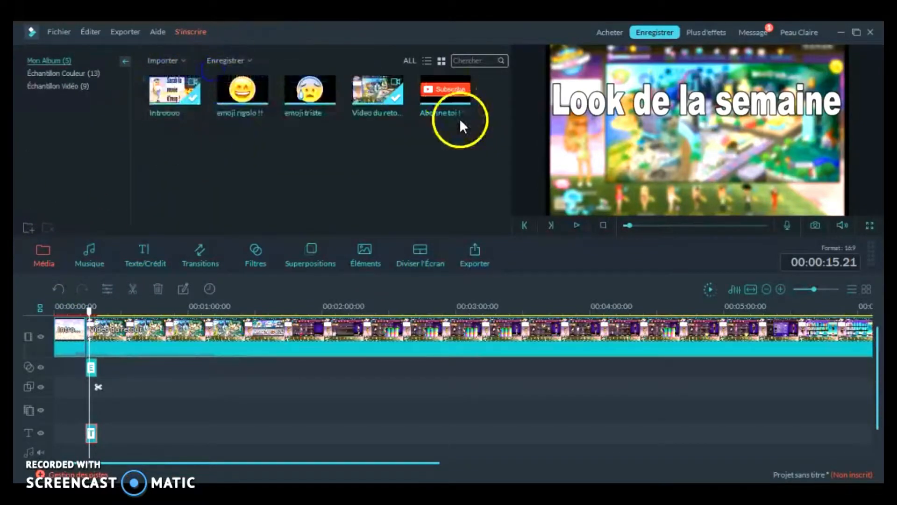
scroll(337, 182, "down", 3)
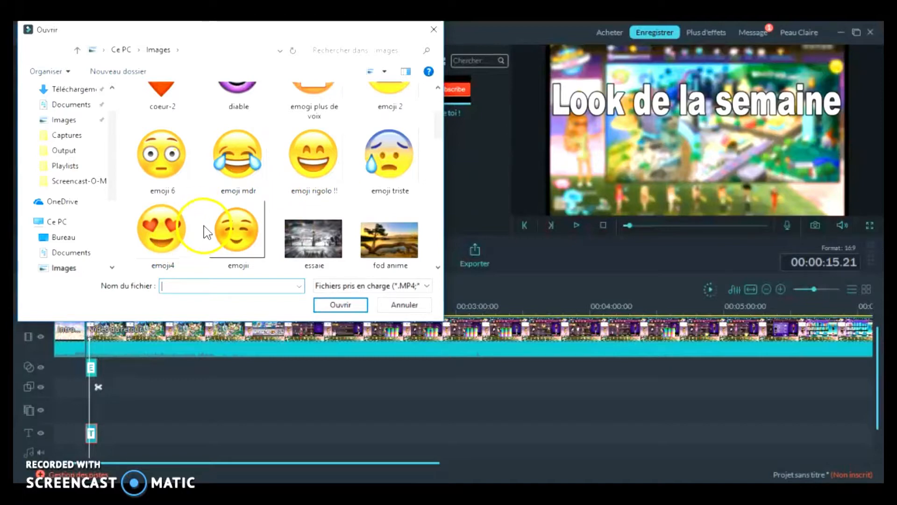
scroll(211, 224, "up", 1)
left_click(404, 139)
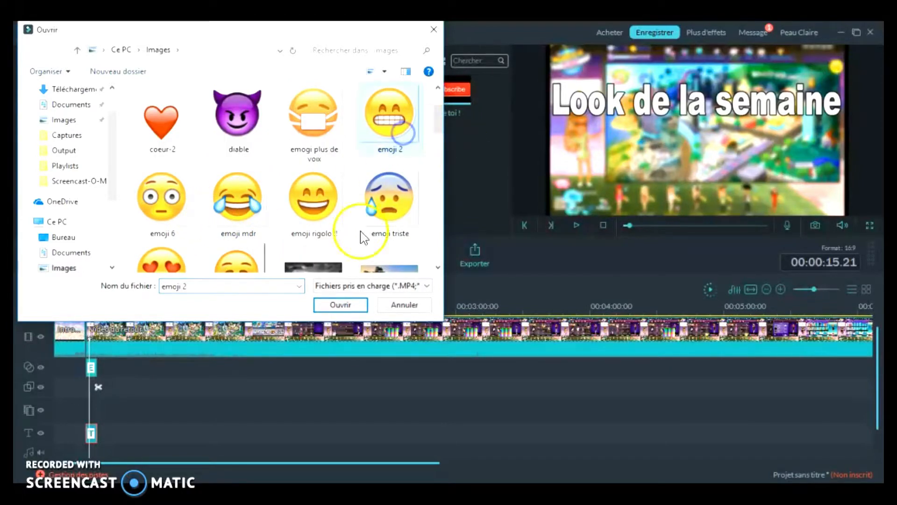
left_click(332, 304)
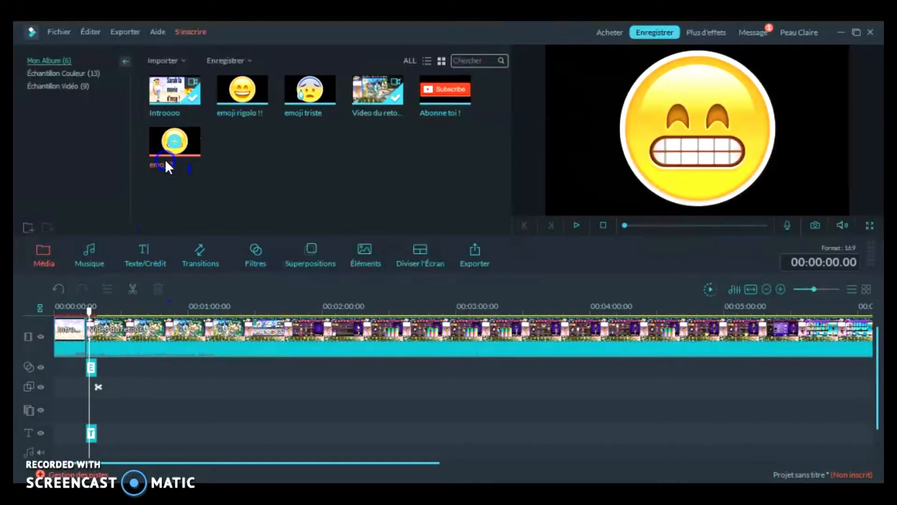
Place emoji 2 on the overlay track at the start of the second clip and shrink it to sit below the title
left_click_drag(166, 162, 90, 403)
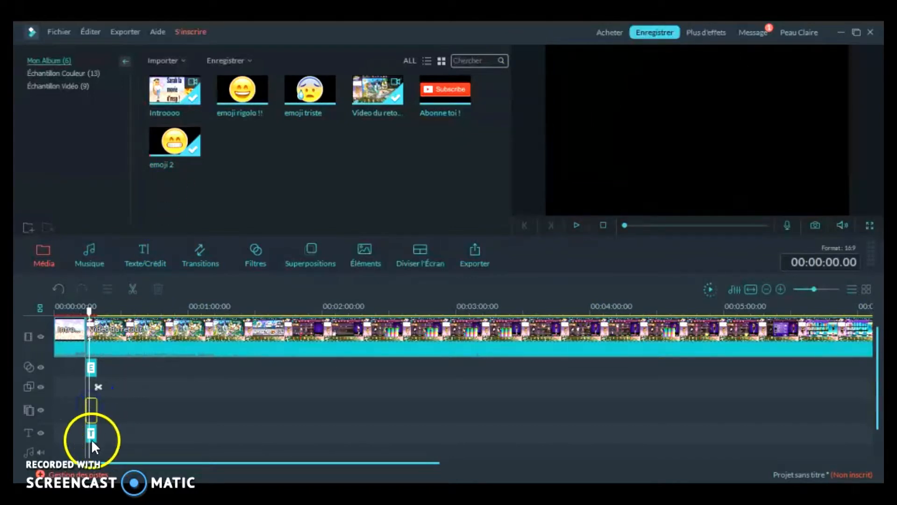
left_click(576, 226)
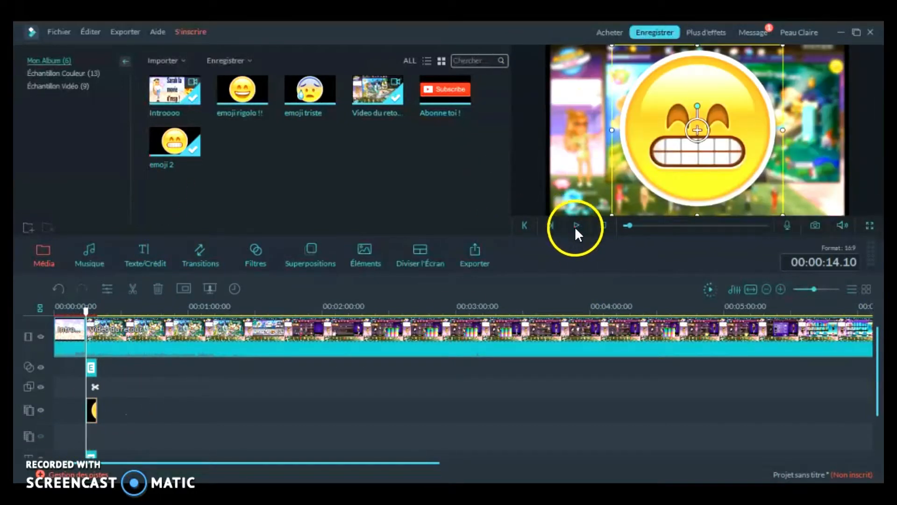
left_click(579, 226)
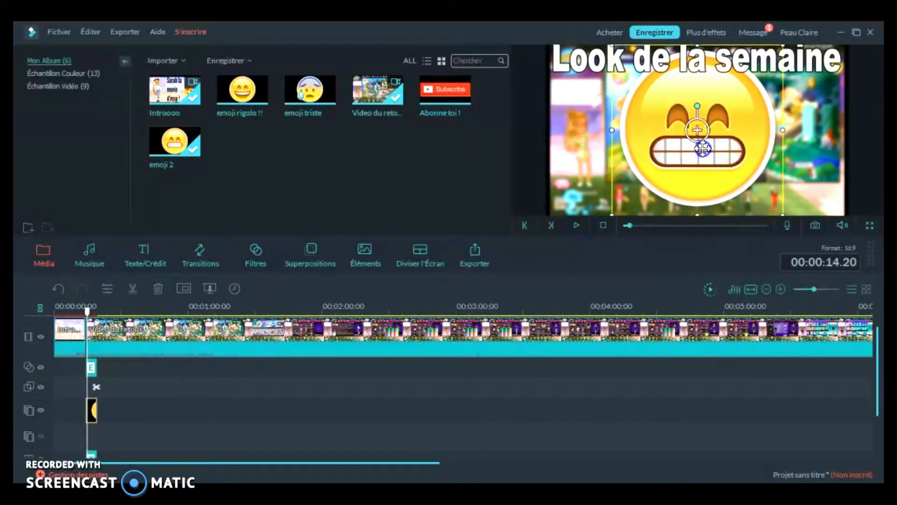
left_click(640, 86)
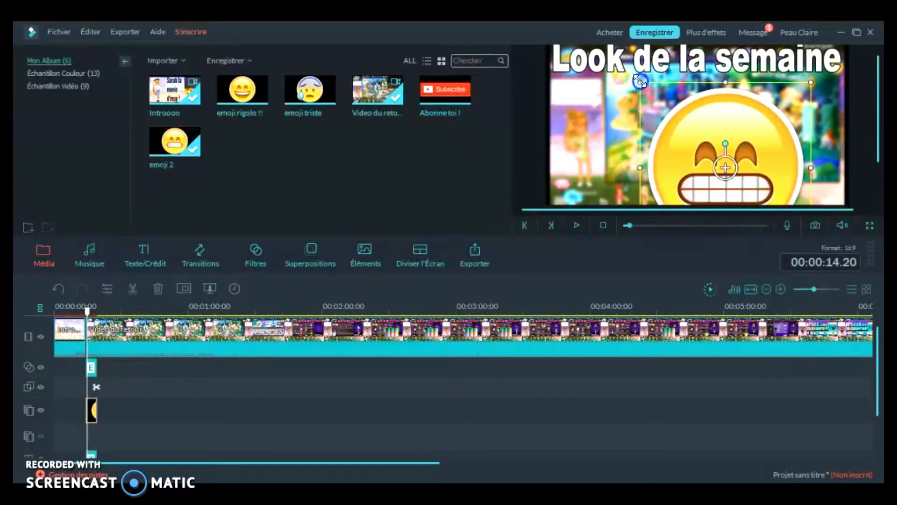
Preview the video from the intro into the second clip to check the title and emoji
left_click(624, 226)
left_click_drag(625, 226, 626, 225)
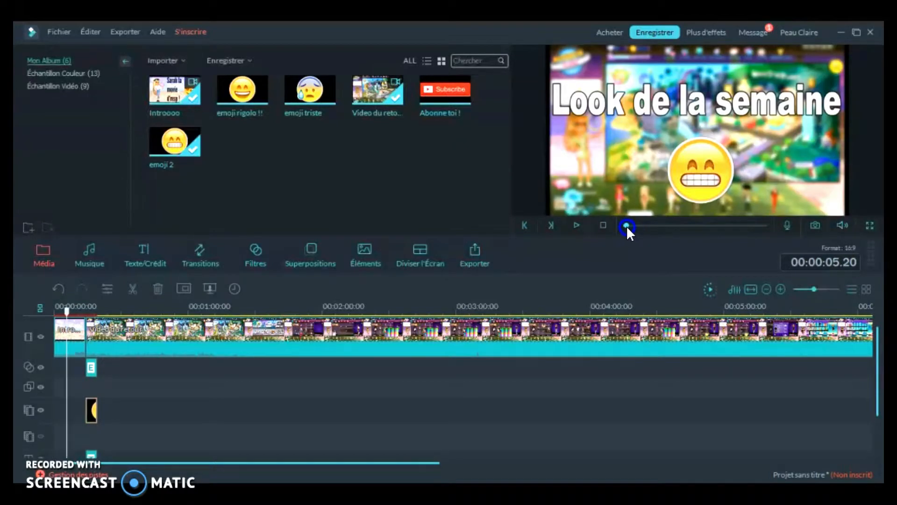
left_click(576, 226)
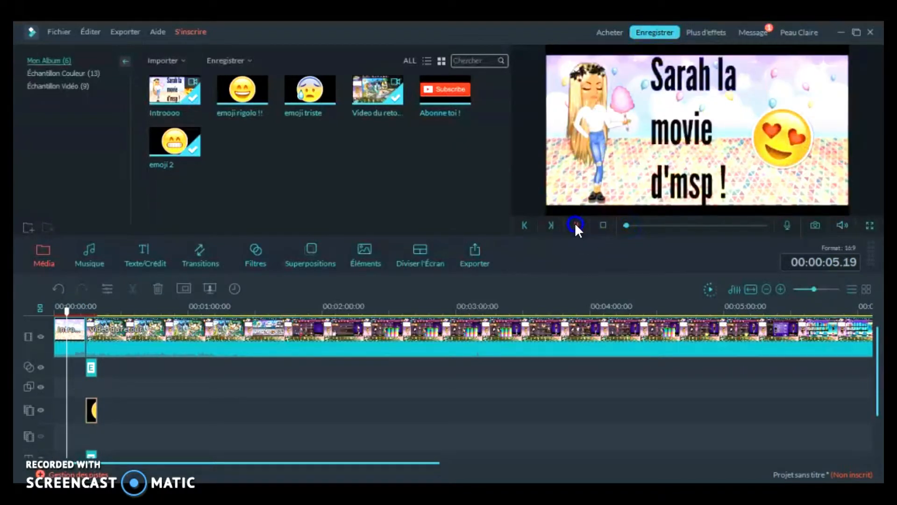
left_click(632, 223)
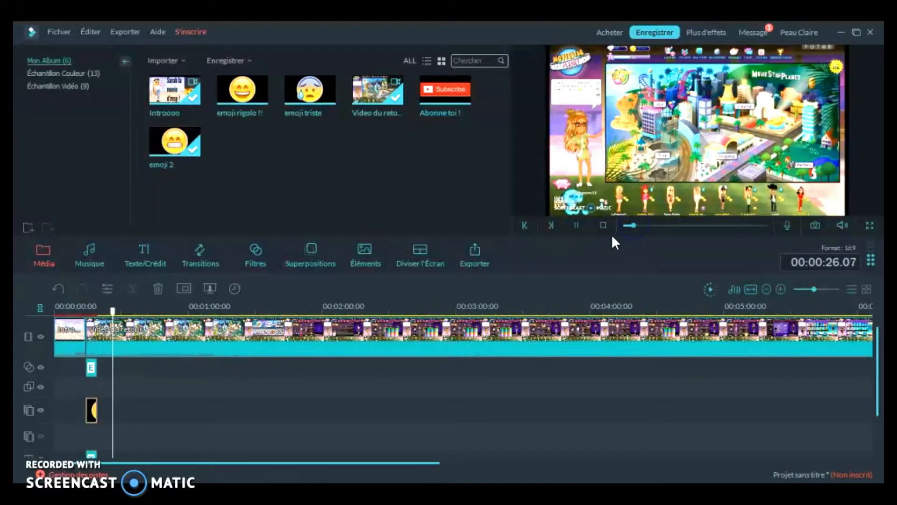
left_click(576, 225)
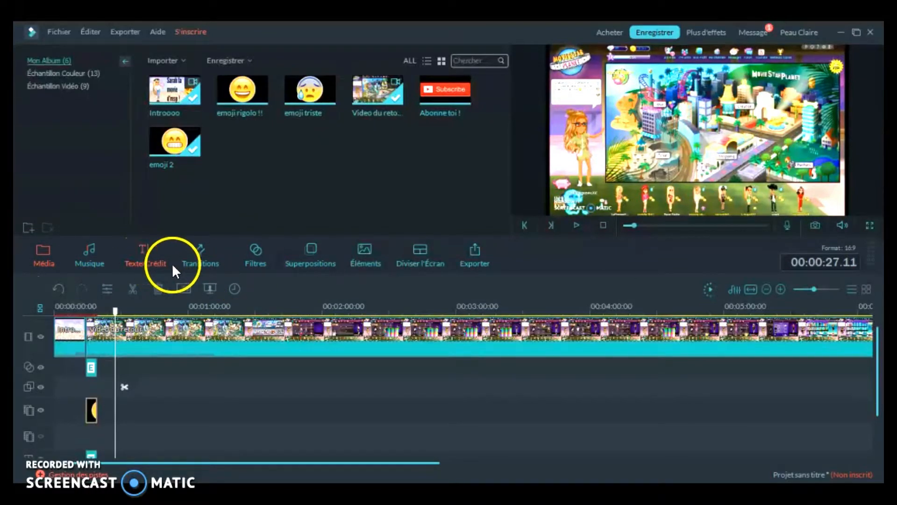
Preview the butterfly wave, Fade and Dissolve effects in the transitions library
left_click(209, 267)
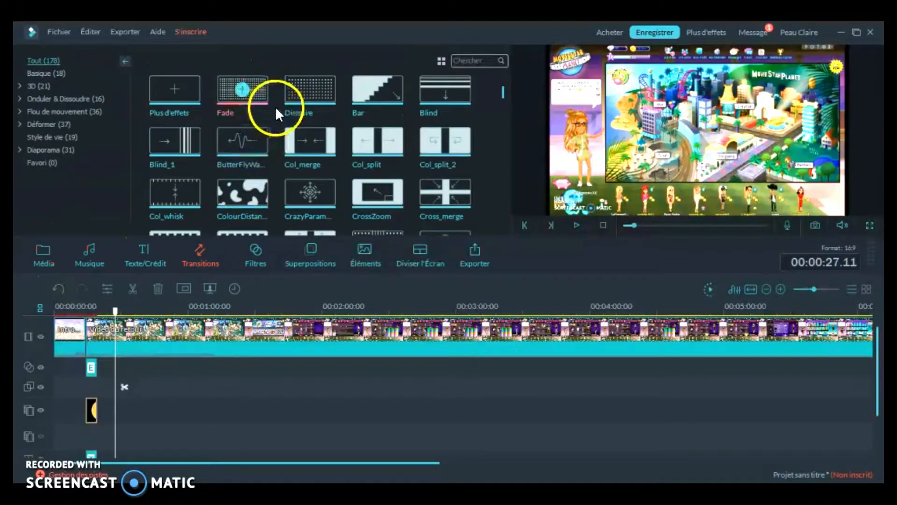
left_click(232, 154)
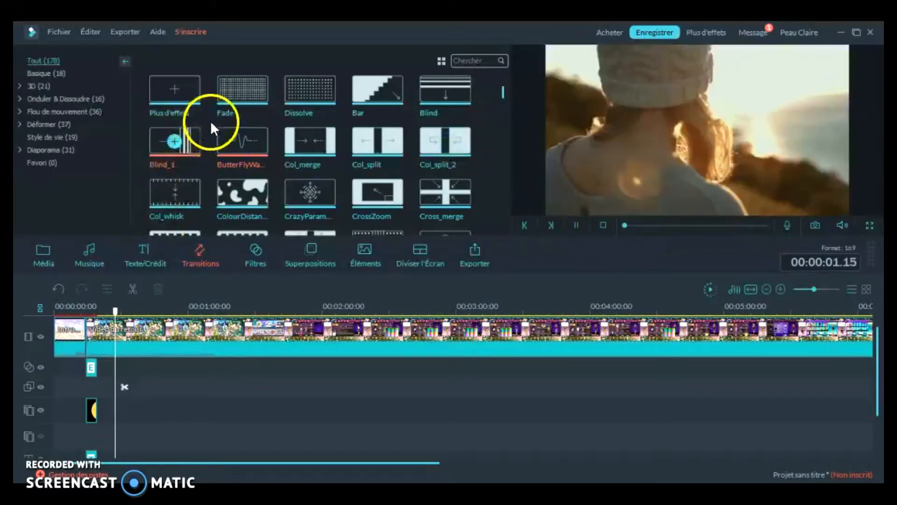
left_click(231, 108)
left_click(311, 98)
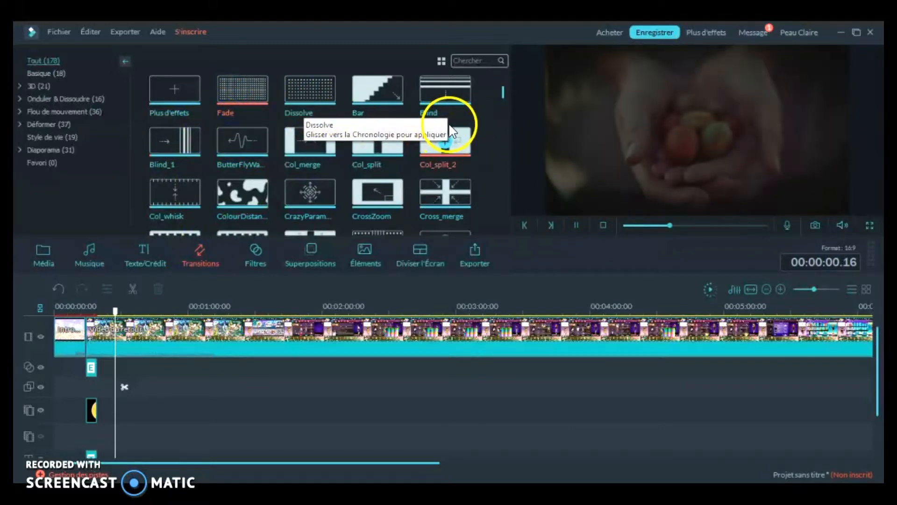
left_click(322, 117)
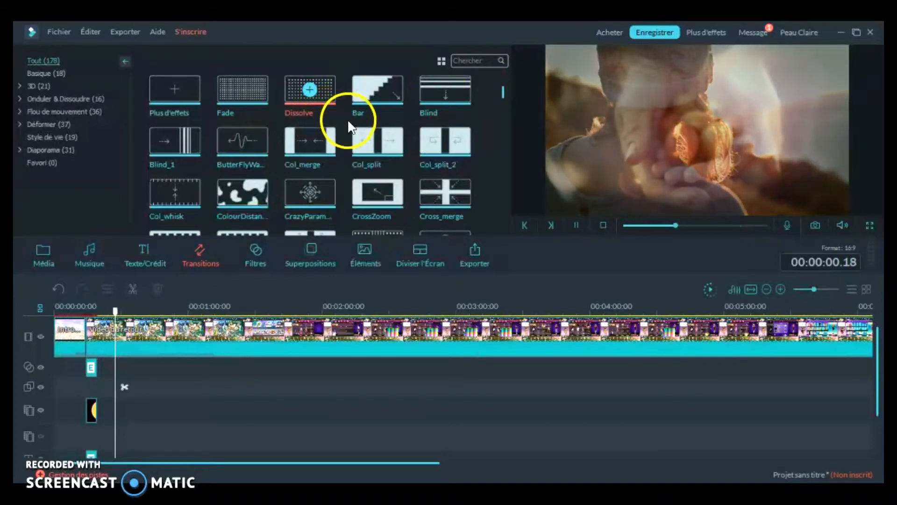
Preview the Bar and Col_split_2 effects in the transitions library
left_click(379, 121)
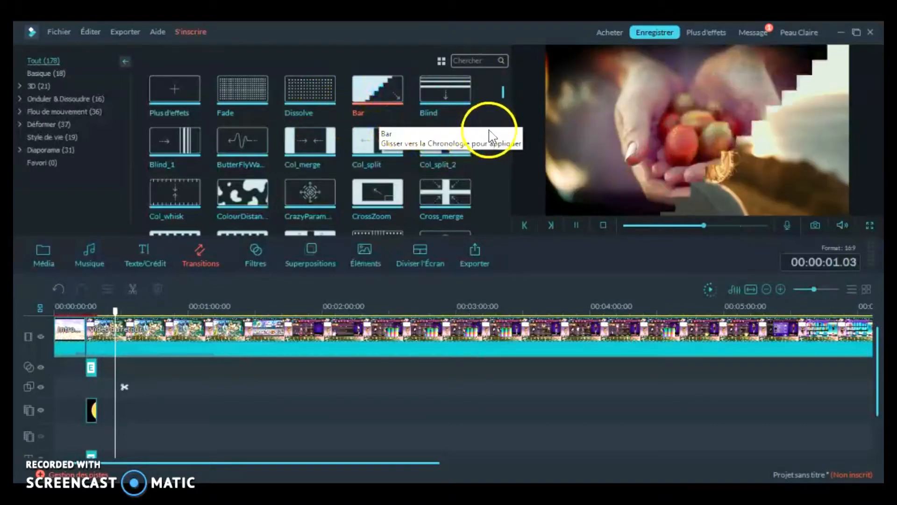
left_click(457, 133)
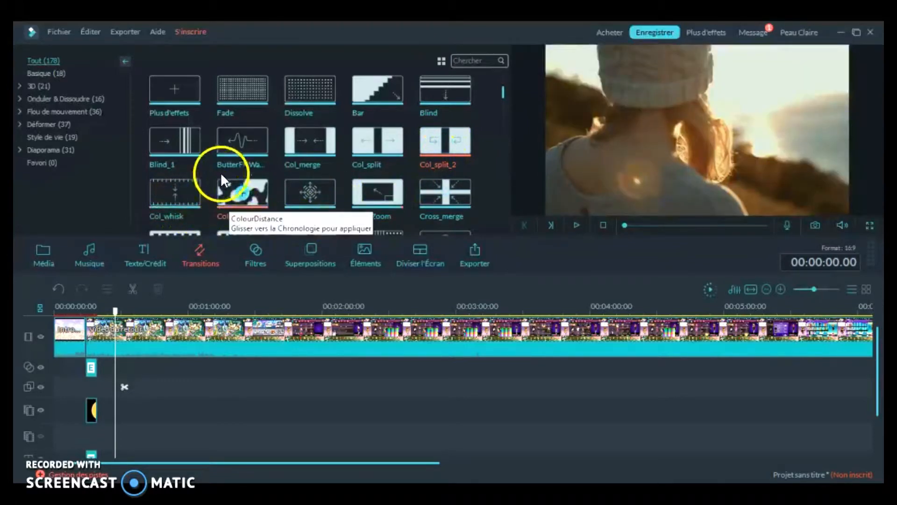
Place the ButterFlyWave transition between the intro and the second clip, and play the video across the join
left_click(223, 160)
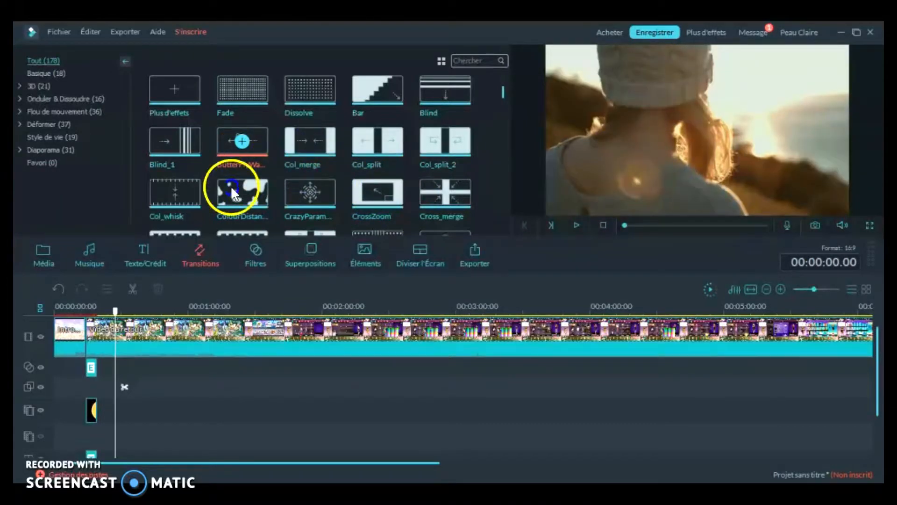
left_click_drag(90, 363, 84, 365)
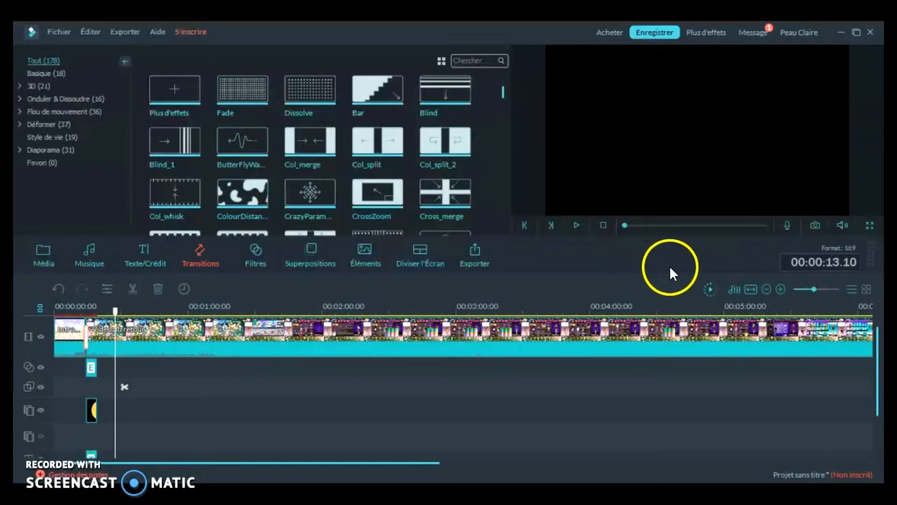
left_click(577, 228)
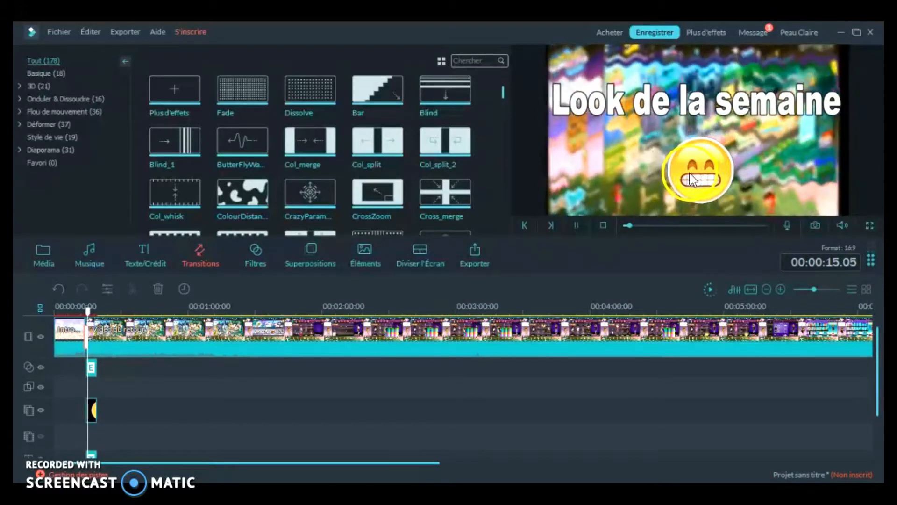
left_click(578, 226)
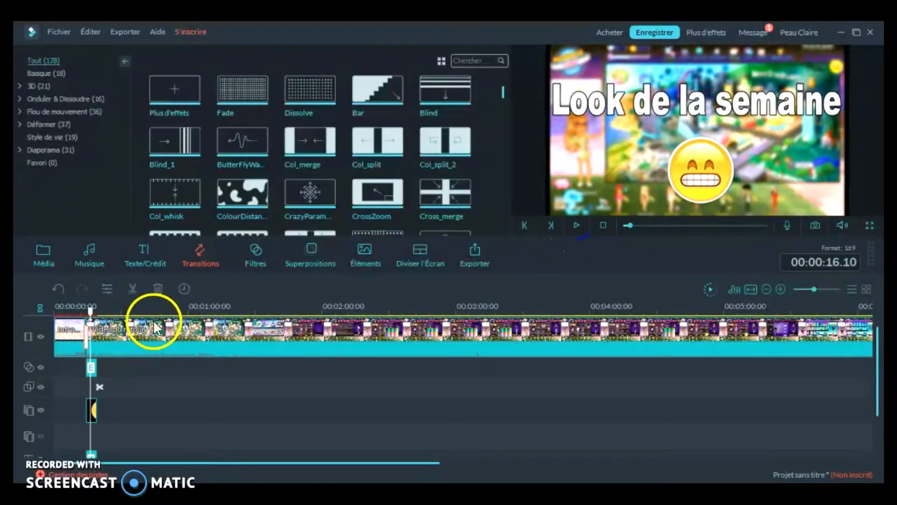
Browse the music library to its end and show the Ma Musique collection
left_click(105, 263)
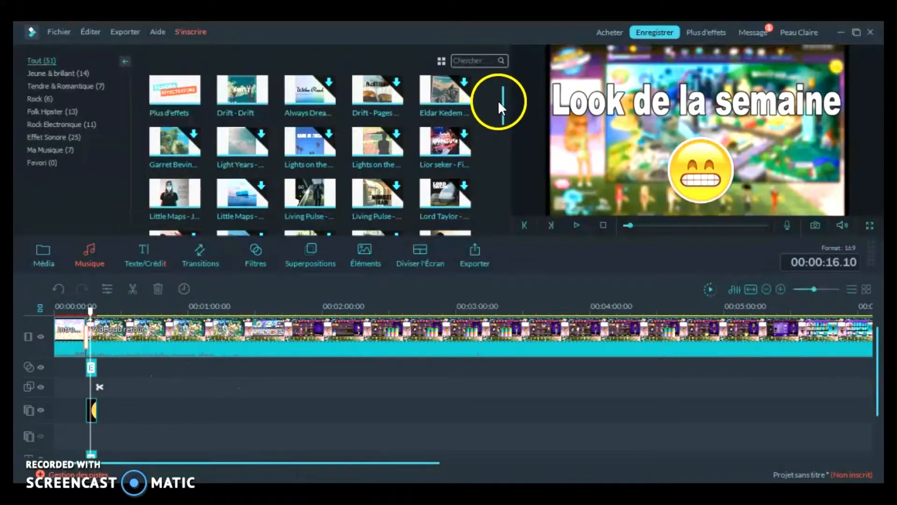
left_click_drag(502, 97, 494, 228)
left_click_drag(326, 235, 310, 220)
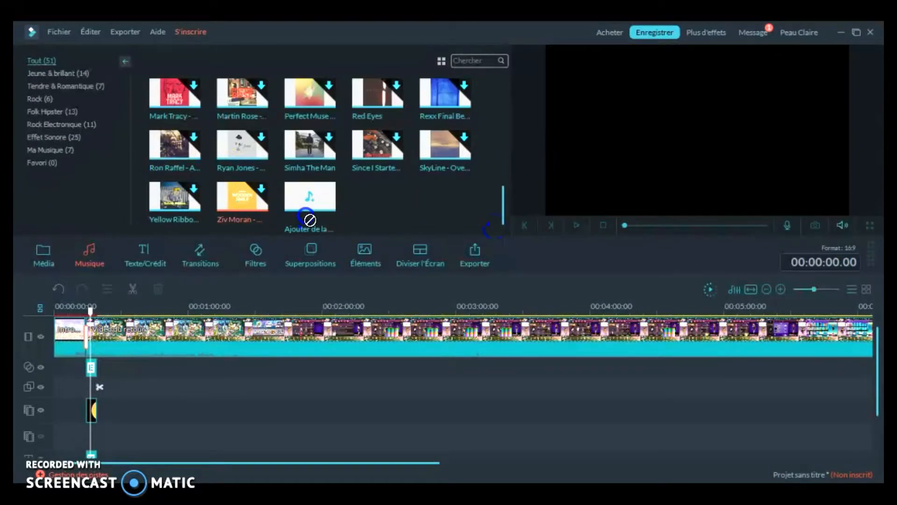
left_click(305, 206)
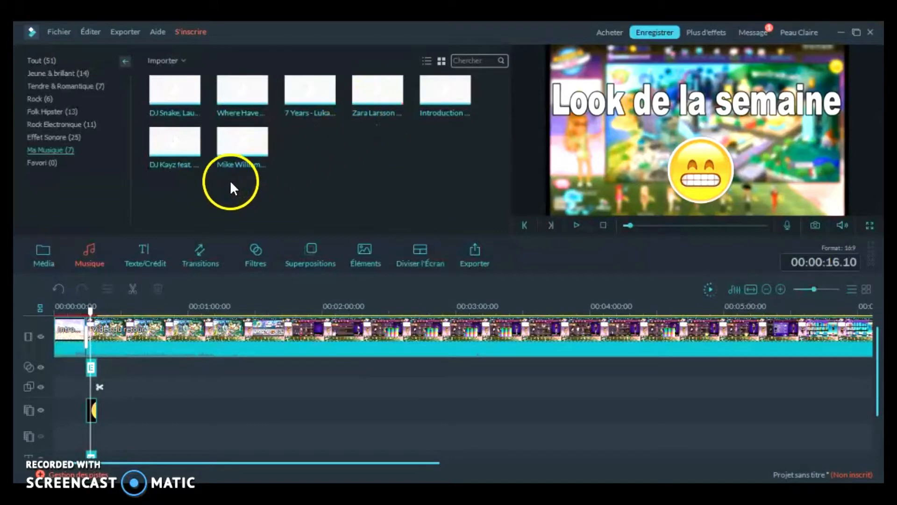
Place the Mike Williams song on the second music track, starting where the second clip begins
left_click_drag(231, 161, 145, 390)
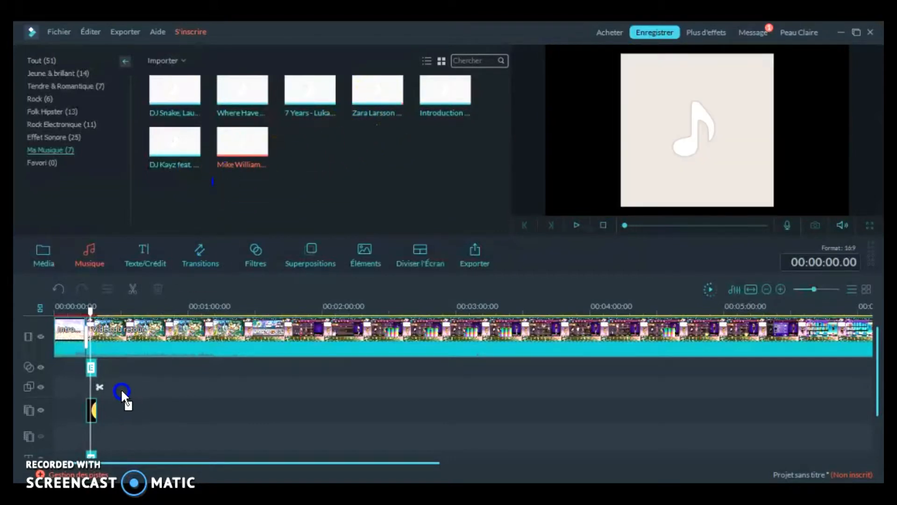
left_click_drag(108, 469, 243, 199)
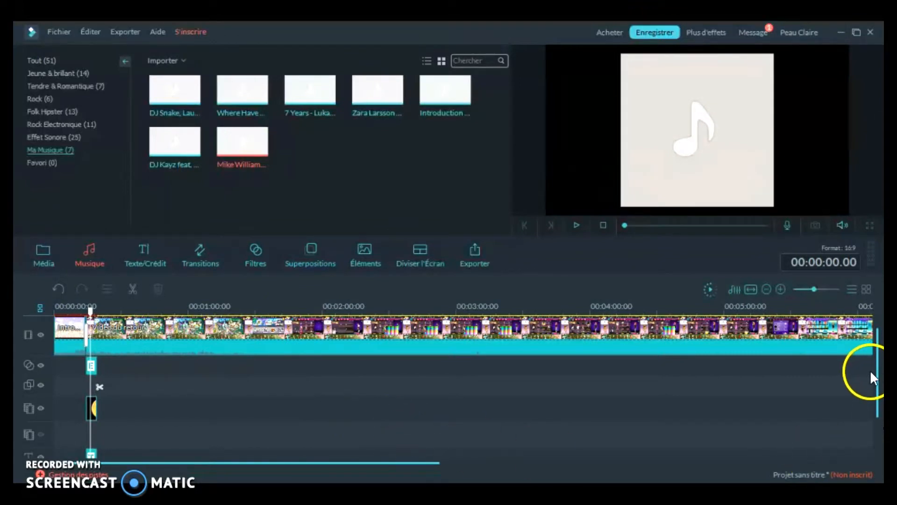
left_click_drag(875, 369, 869, 421)
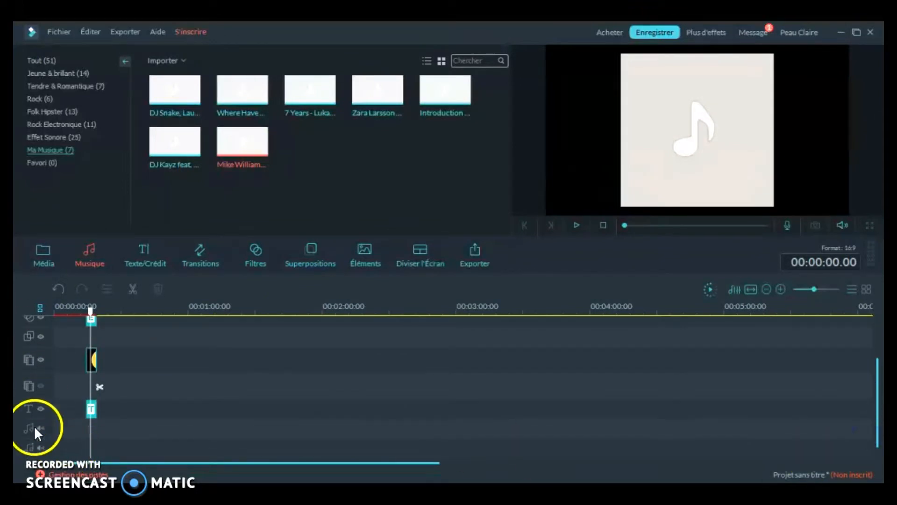
left_click_drag(228, 140, 91, 446)
scroll(130, 412, "up", 2)
scroll(189, 372, "down", 2)
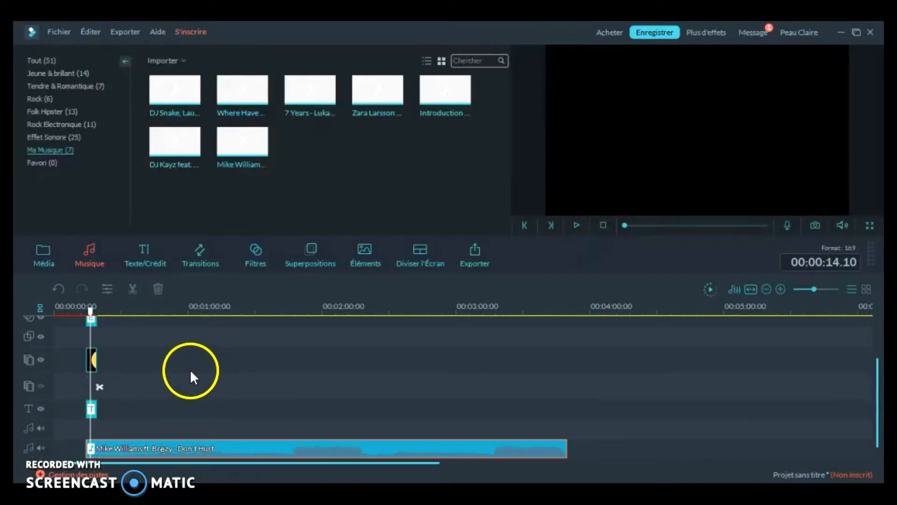
Add a second copy of the Mike Williams song directly after the first one on the same music track
left_click(457, 446)
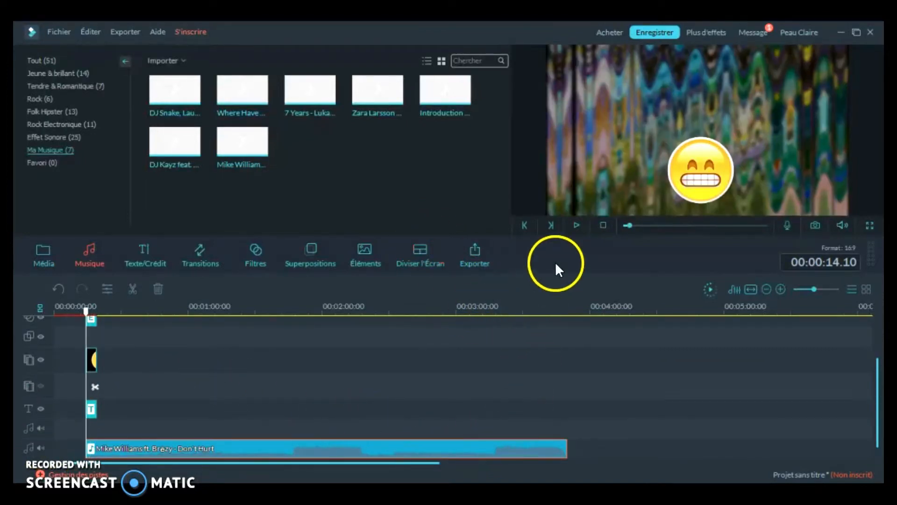
scroll(495, 392, "up", 2)
scroll(574, 400, "down", 2)
scroll(615, 410, "up", 2)
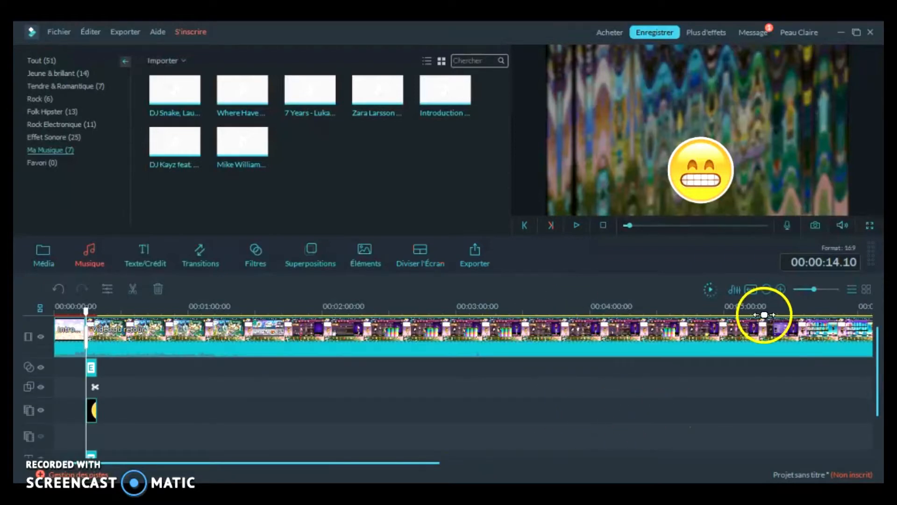
scroll(575, 463, "down", 2)
left_click(242, 141)
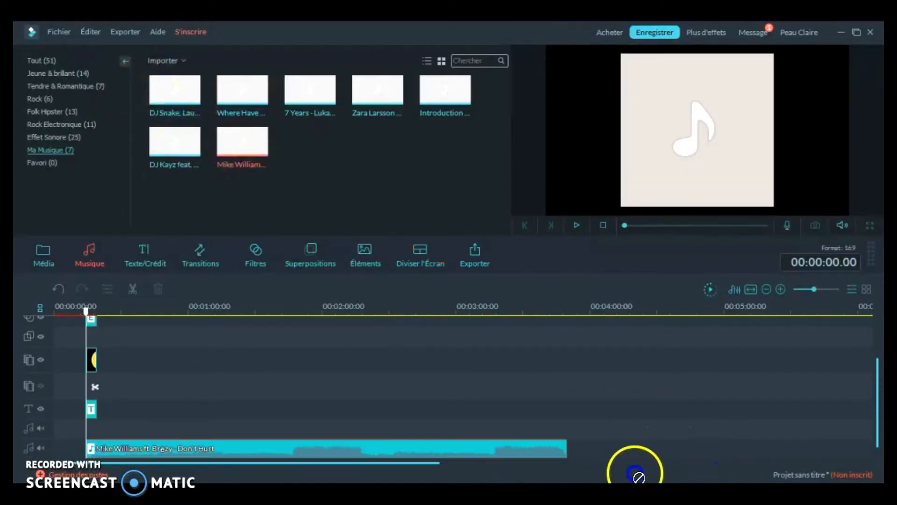
left_click_drag(639, 476, 568, 448)
Split the second song copy at the end of the main video, at 00:06:53.16
scroll(790, 379, "up", 2)
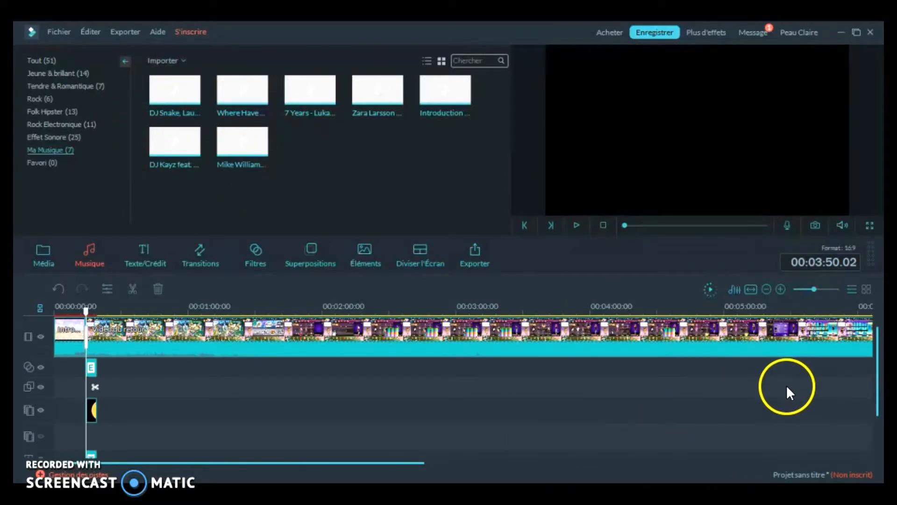
left_click_drag(722, 225, 751, 236)
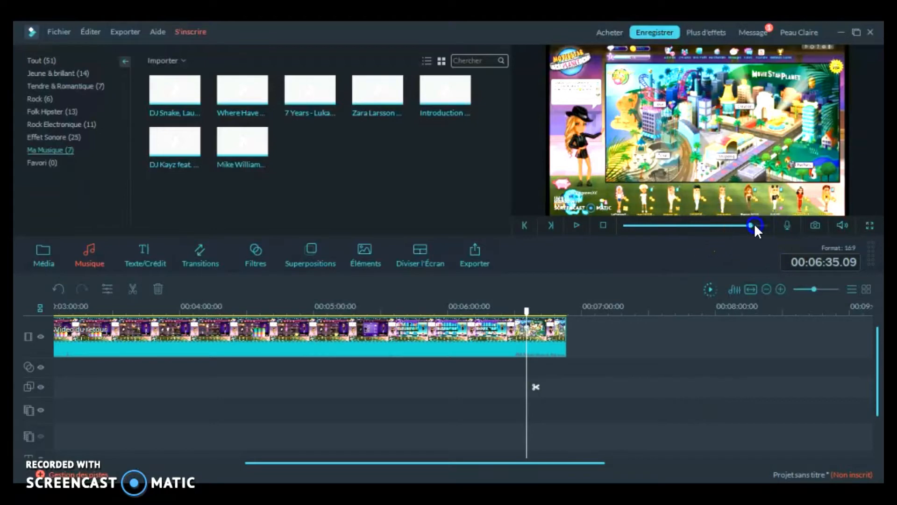
left_click_drag(755, 226, 756, 231)
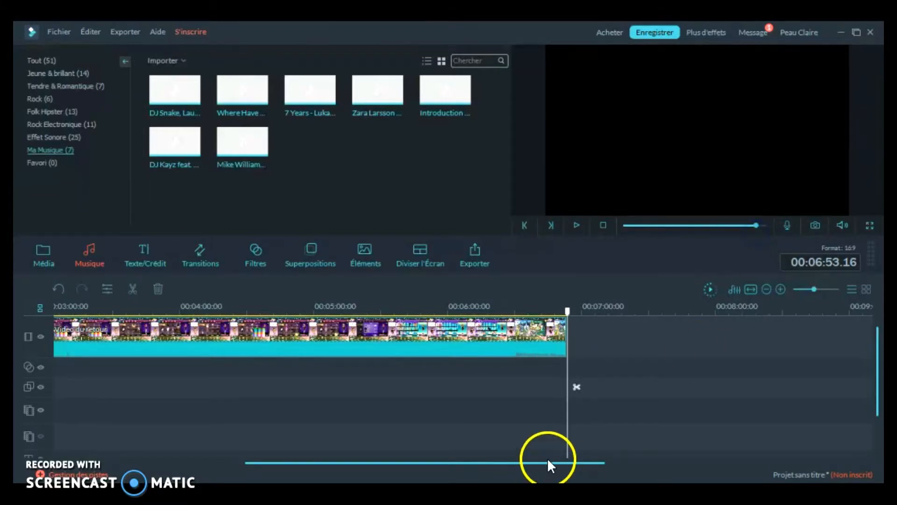
right_click(567, 412)
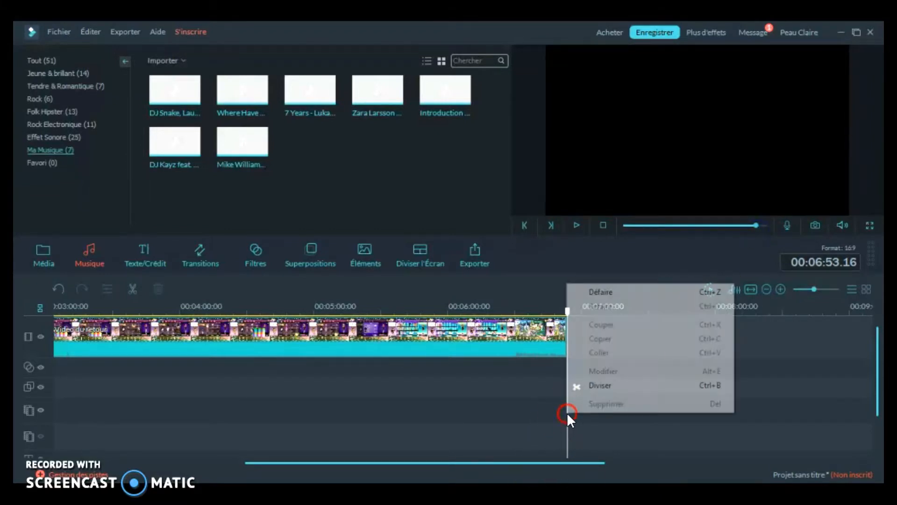
left_click(579, 385)
Delete the leftover piece of music that extends past the end of the video
scroll(582, 379, "down", 2)
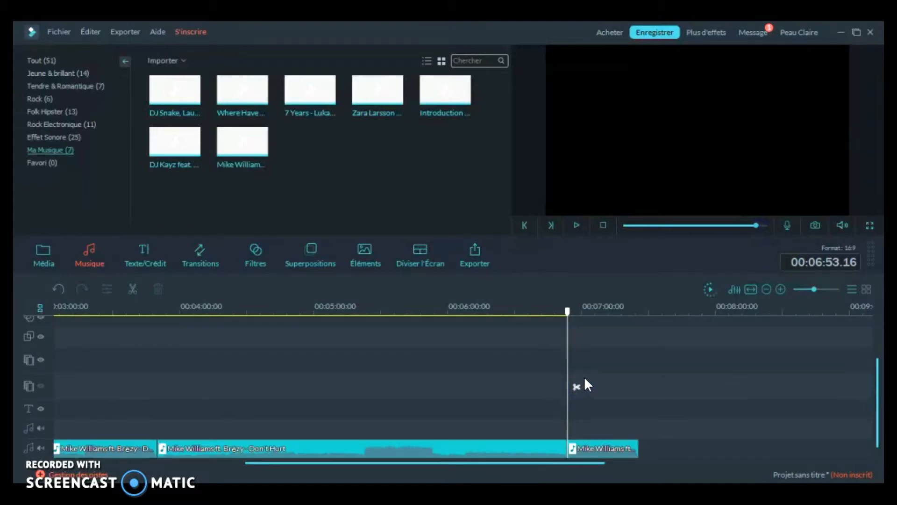
left_click(603, 451)
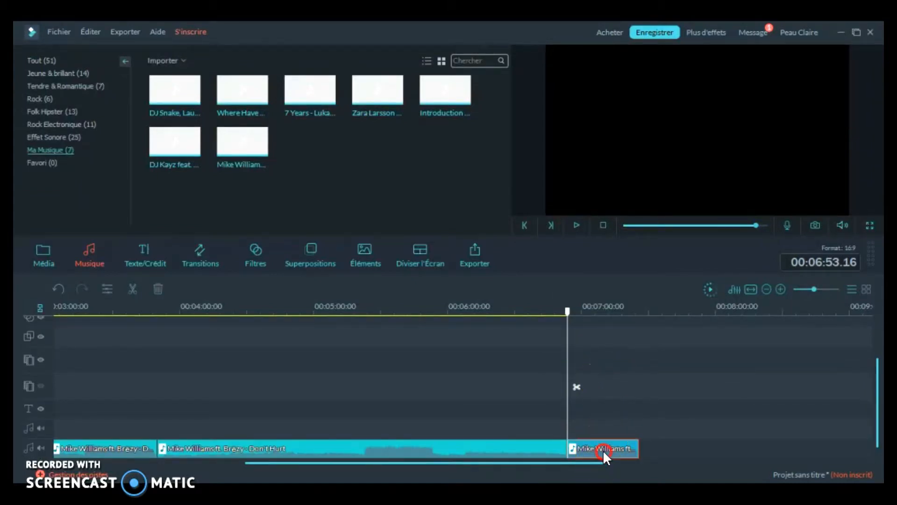
right_click(603, 450)
left_click(645, 442)
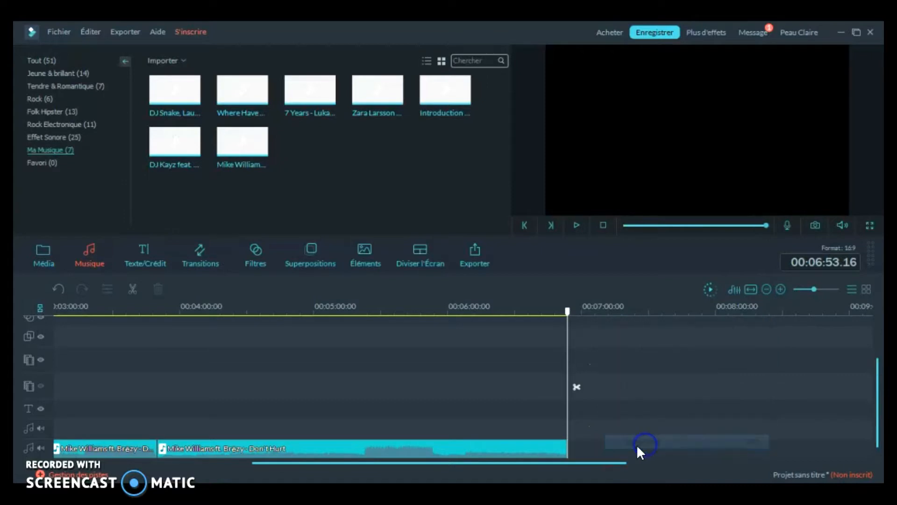
scroll(486, 350, "up", 2)
scroll(200, 407, "down", 2)
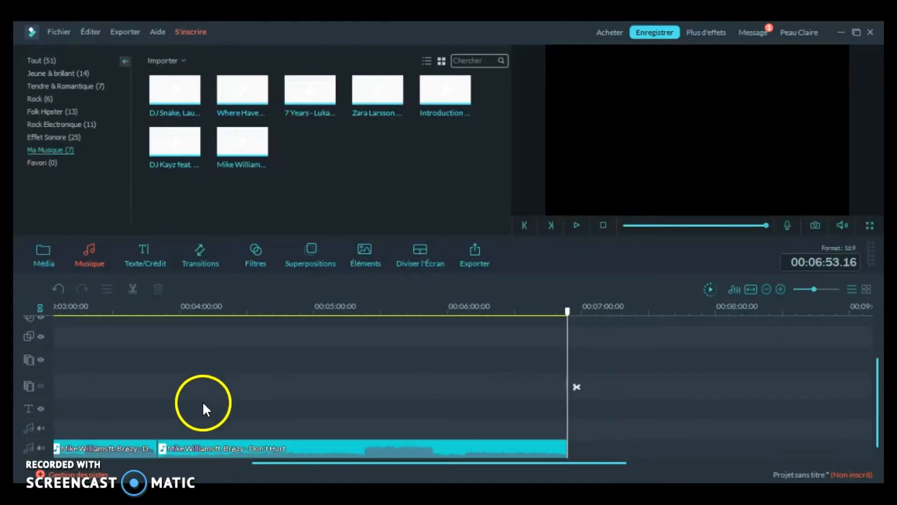
Play the video from the beginning and skip ahead to the title scene to hear the added music
scroll(201, 407, "up", 2)
left_click_drag(636, 227, 528, 226)
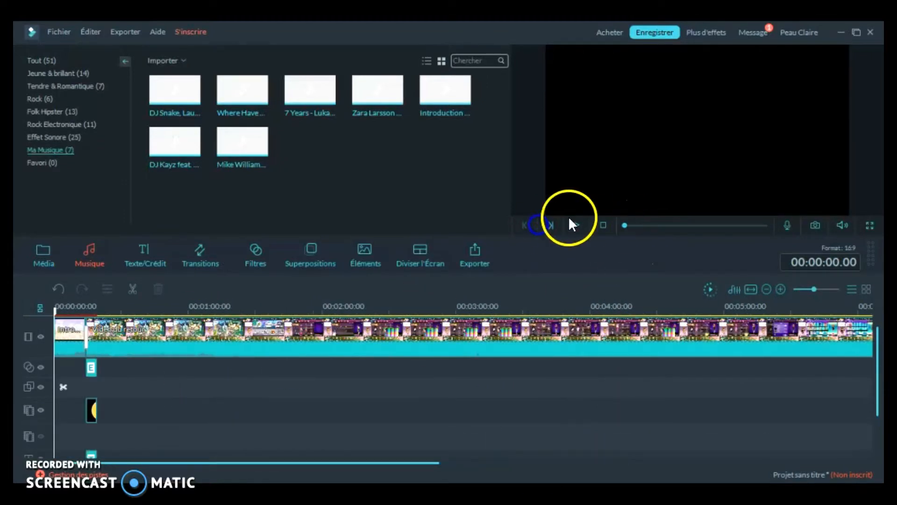
left_click(579, 226)
left_click(631, 224)
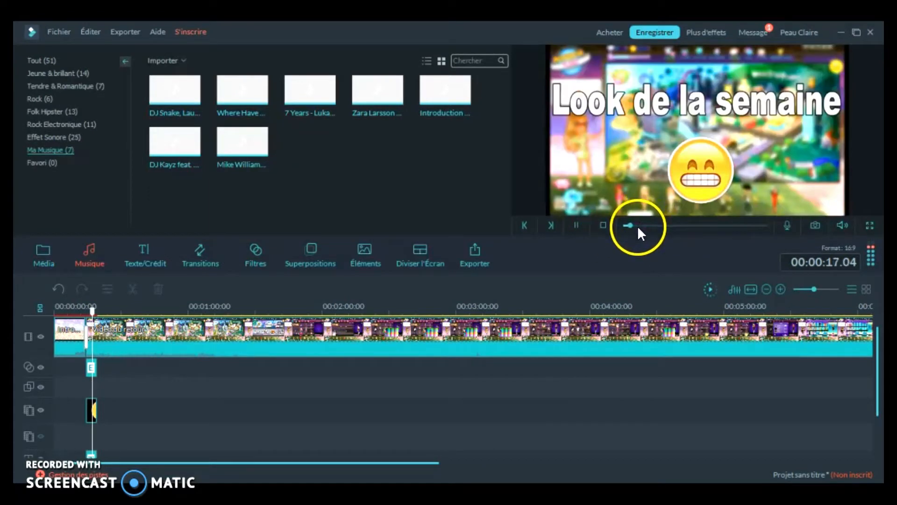
left_click(576, 226)
Lower the first music clip's volume to 15 while listening to the video playback
scroll(293, 373, "down", 3)
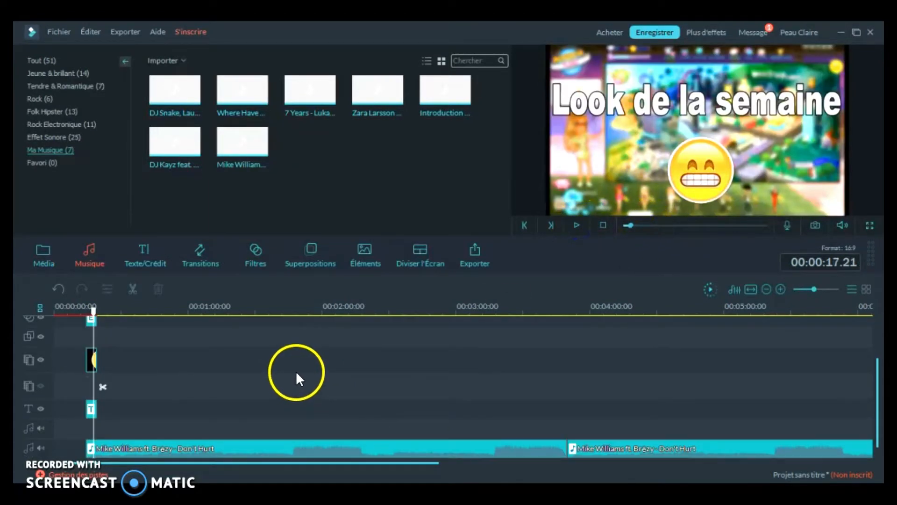
double_click(256, 447)
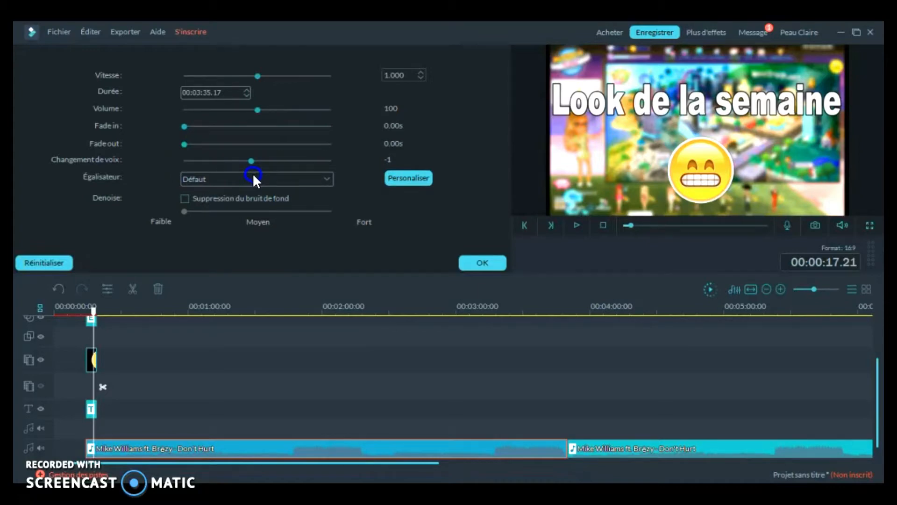
left_click_drag(257, 110, 245, 111)
left_click(577, 226)
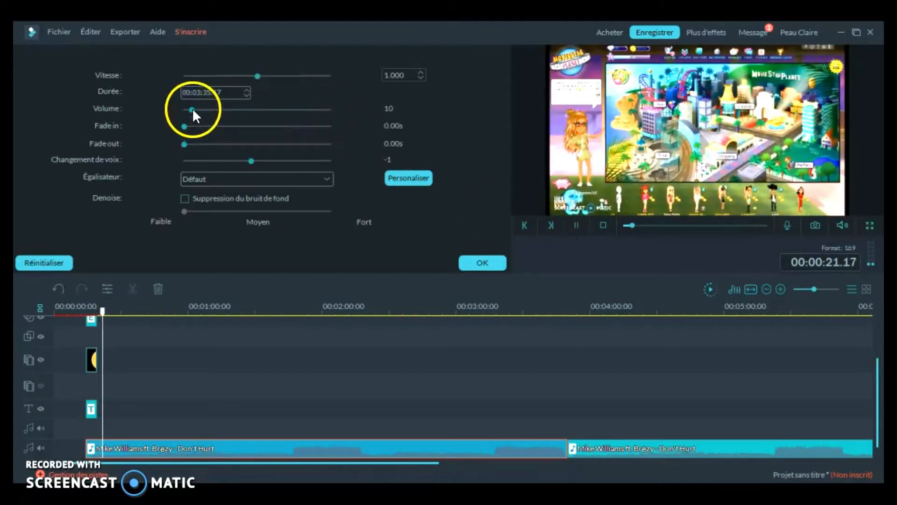
left_click_drag(192, 108, 195, 109)
left_click(400, 179)
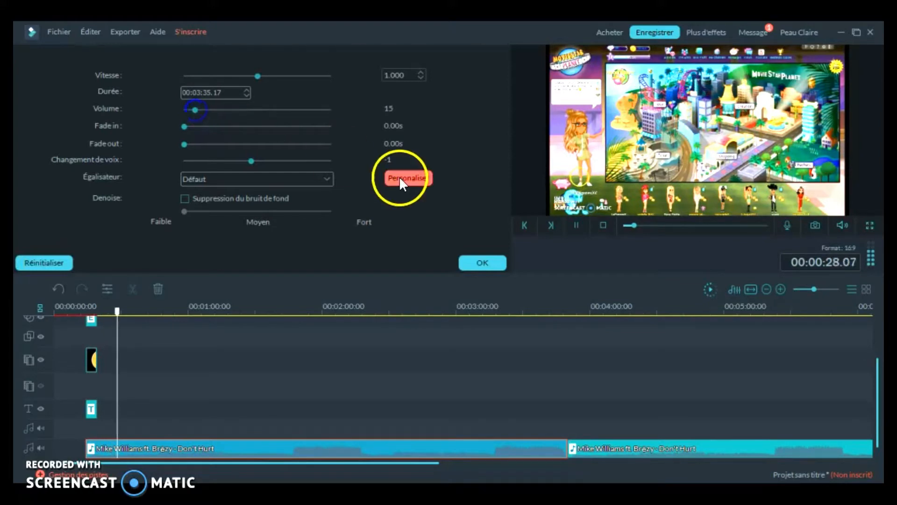
left_click(578, 226)
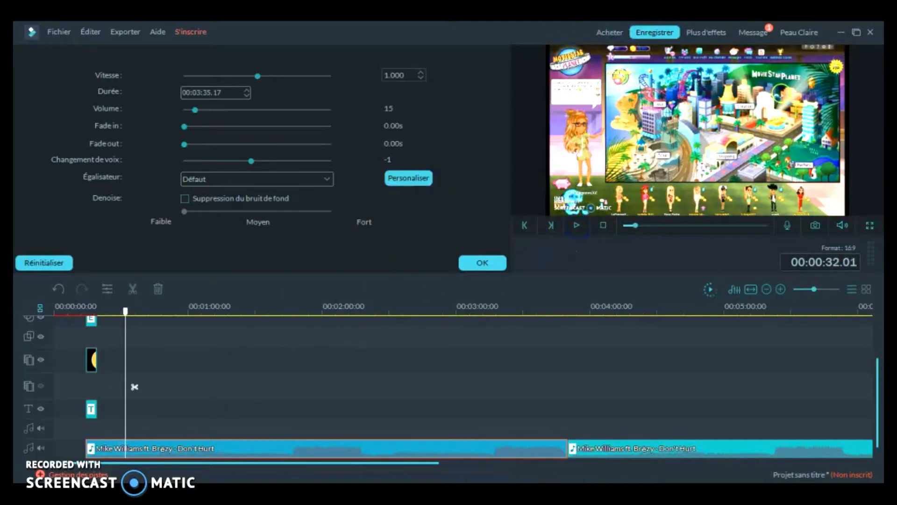
Set the second music clip's volume to 15
left_click(612, 449)
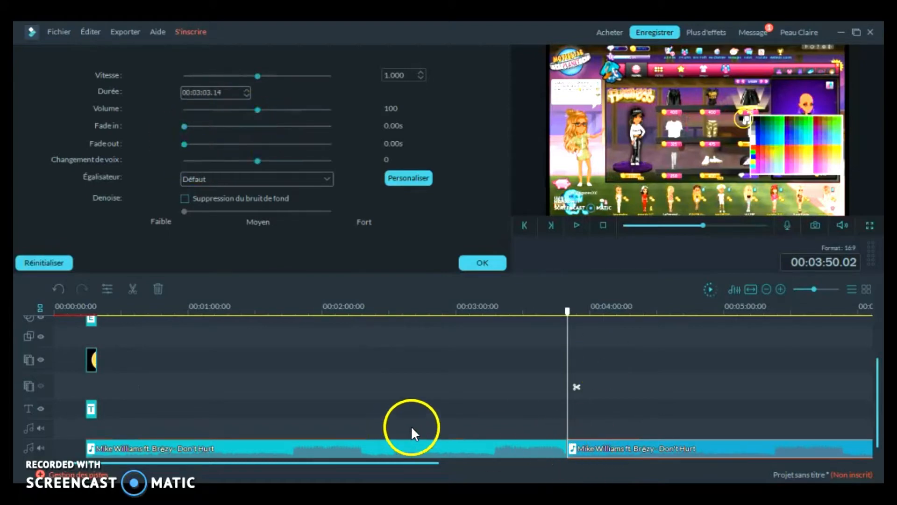
left_click_drag(256, 110, 213, 126)
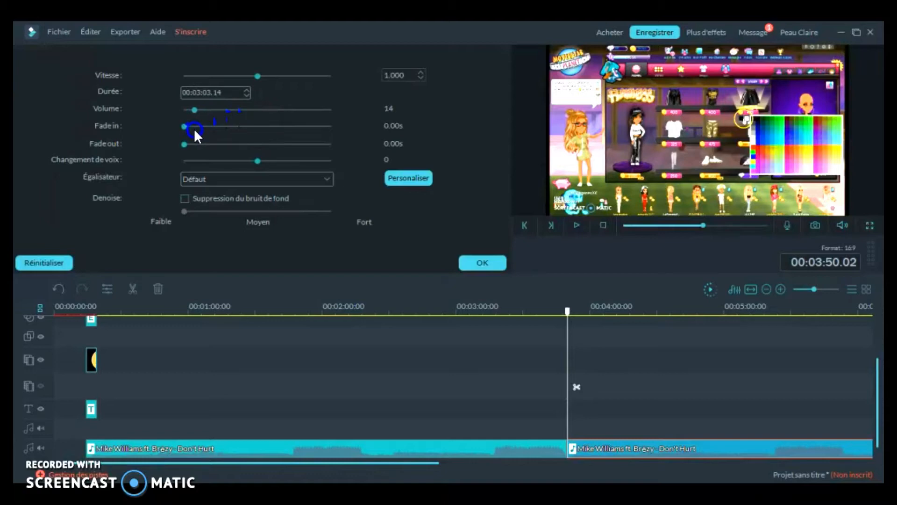
left_click_drag(195, 128, 195, 128)
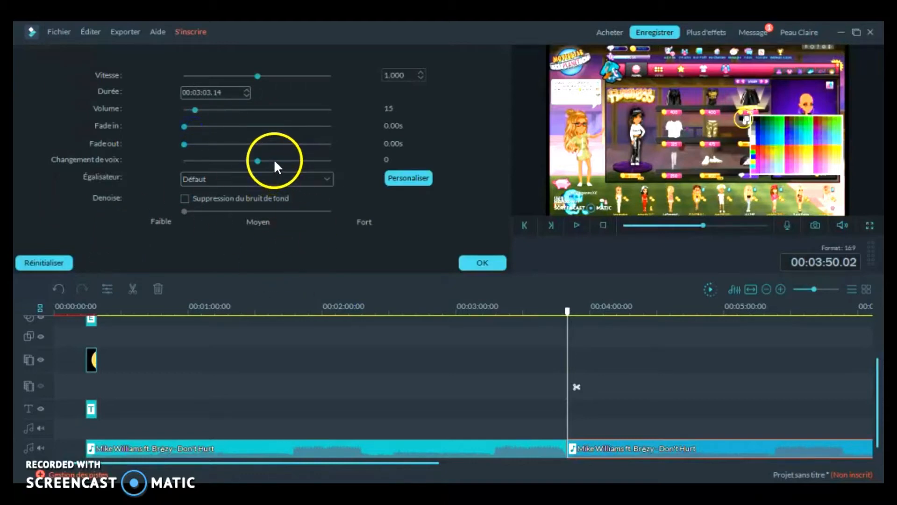
Set the first music clip's voice change to 3 and apply its audio settings
right_click(468, 448)
left_click(495, 407)
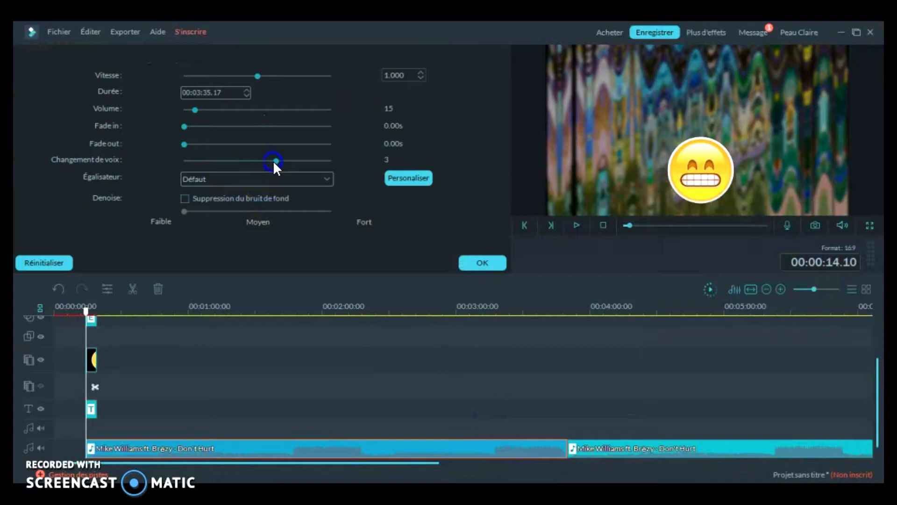
left_click(494, 260)
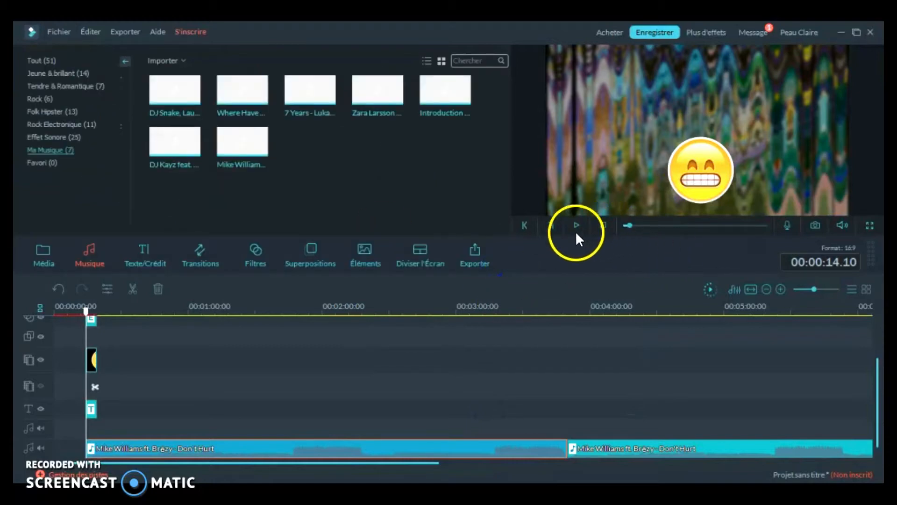
Place the "Abonne toi !" image on the overlay track at about 00:06:34, near the end of the main video
left_click_drag(869, 401, 860, 300)
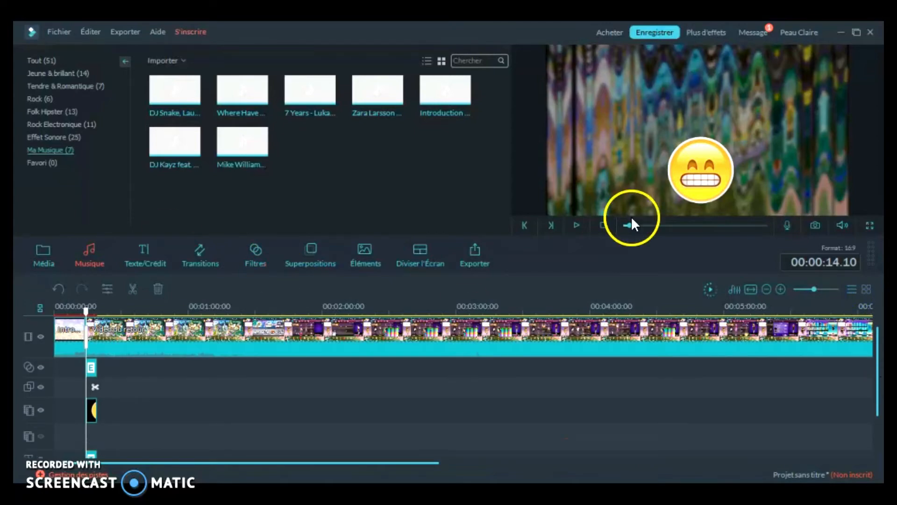
left_click_drag(651, 221, 759, 224)
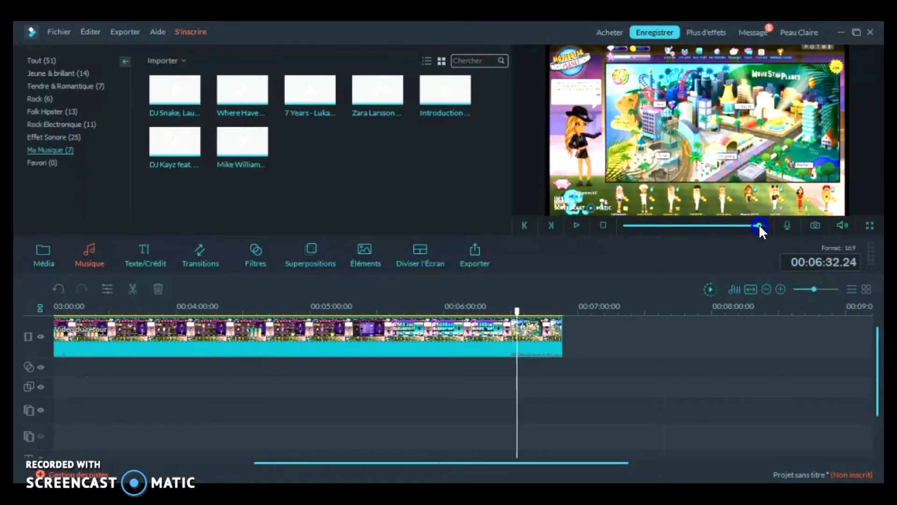
left_click(47, 250)
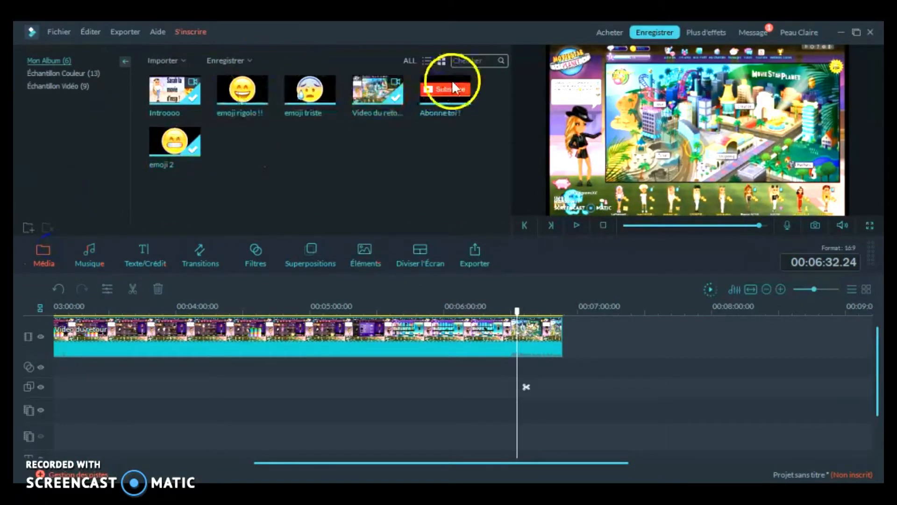
left_click(577, 227)
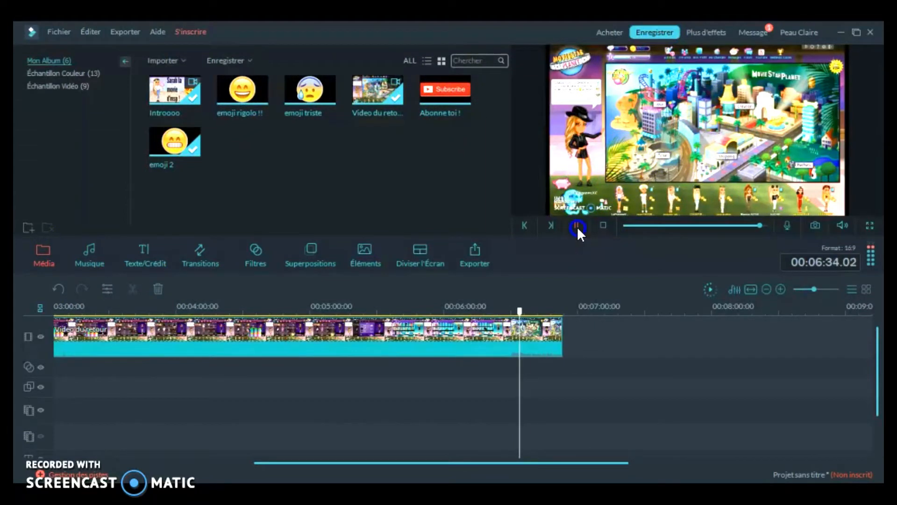
left_click(576, 226)
left_click(429, 117)
mouse_move(484, 140)
left_mouse_down()
mouse_move(550, 355)
mouse_move(530, 386)
left_mouse_up()
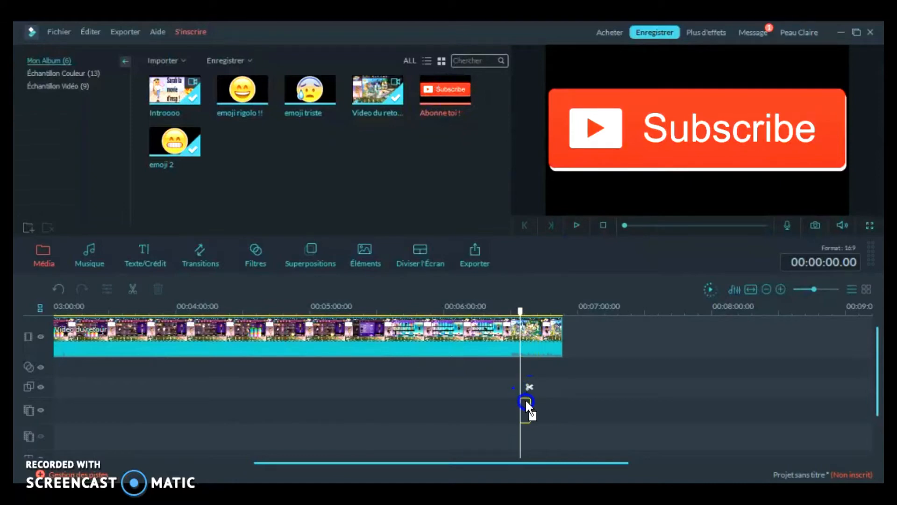
left_click_drag(525, 399, 526, 400)
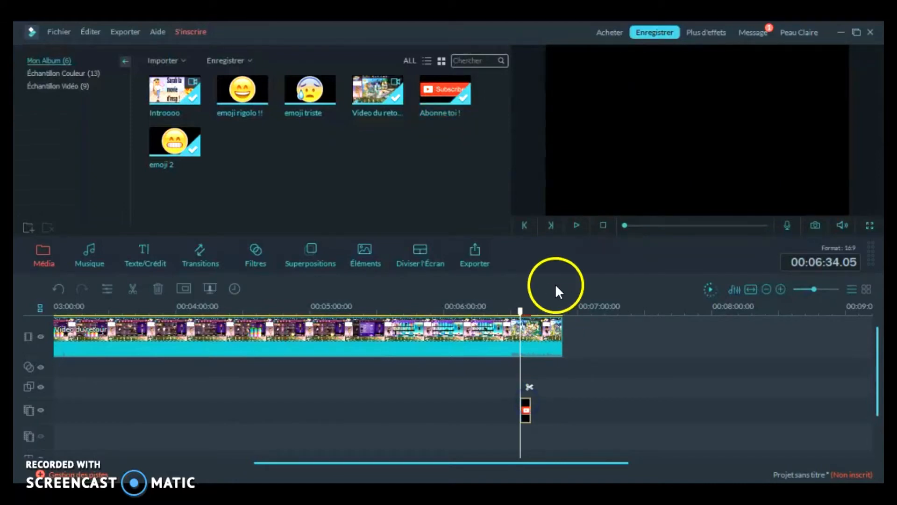
Preview the Subscribe overlay, shrink it to about half the frame width and centre it over the game map
left_click(576, 226)
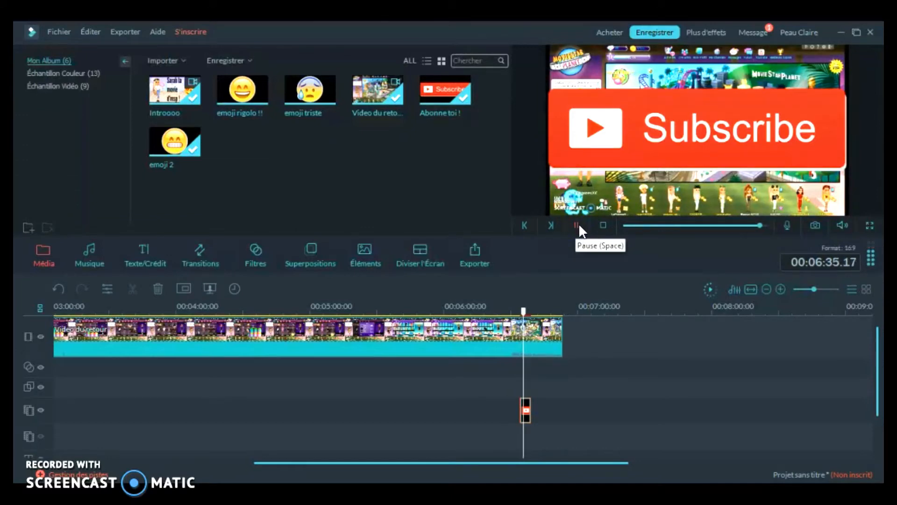
left_click(577, 226)
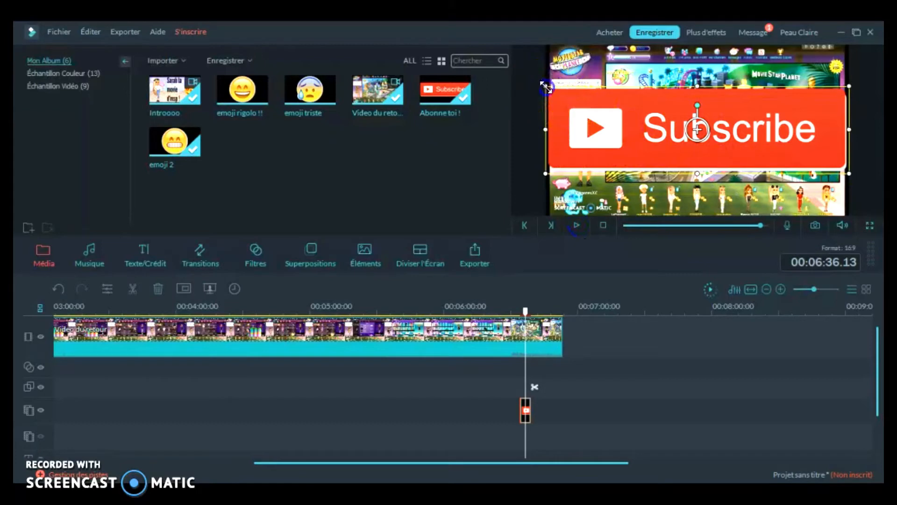
left_click_drag(546, 88, 626, 115)
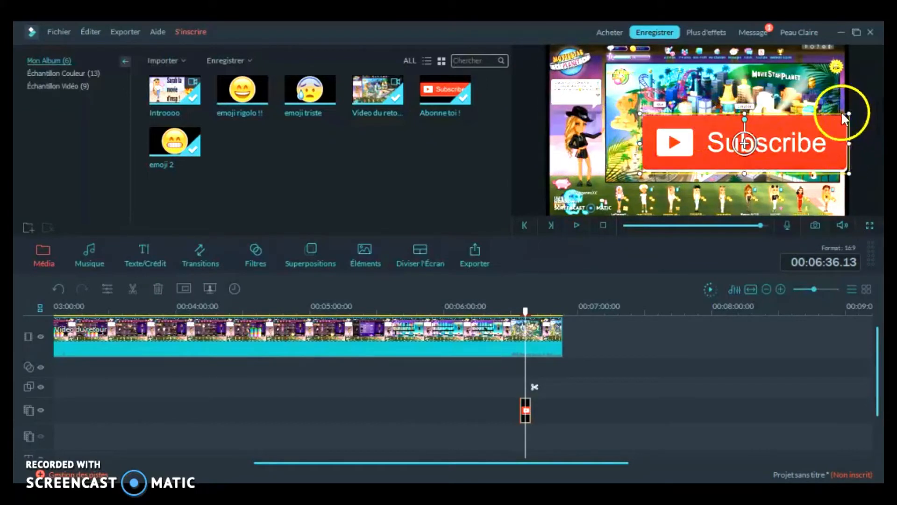
left_click_drag(846, 114, 781, 139)
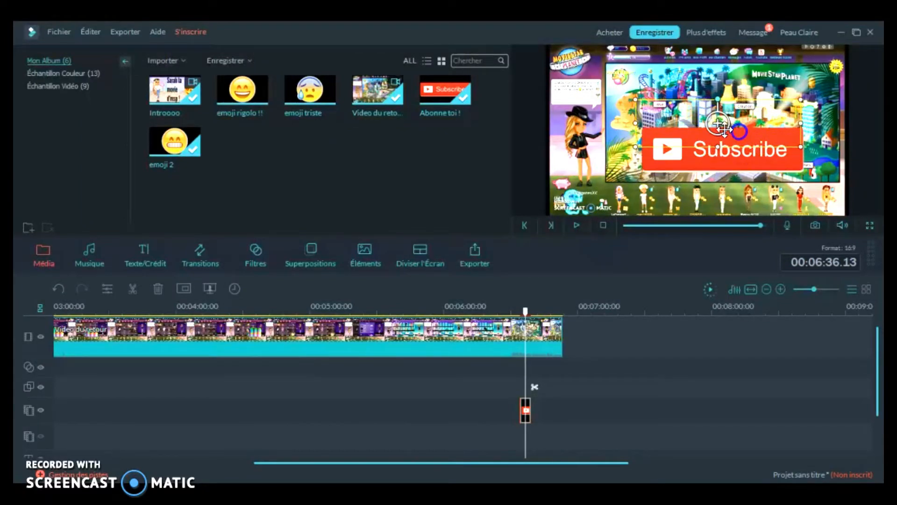
left_click_drag(698, 173, 682, 149)
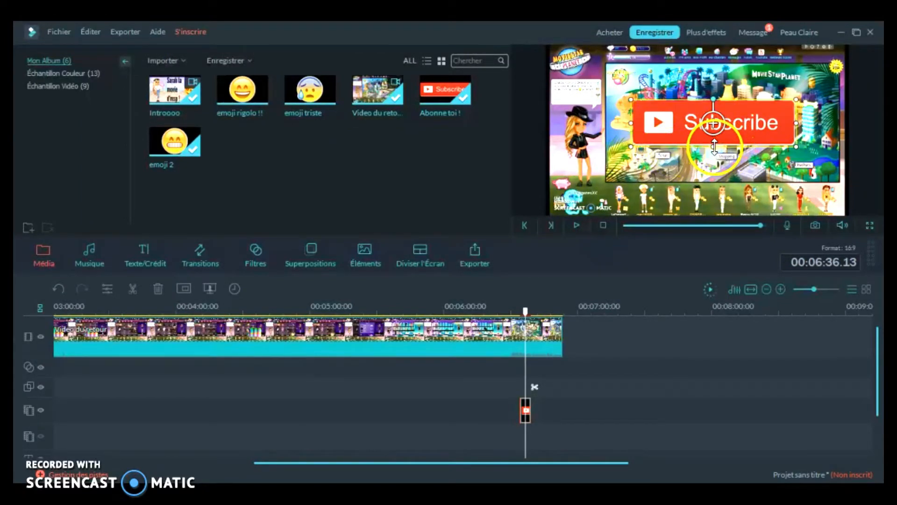
left_click_drag(713, 146, 713, 150)
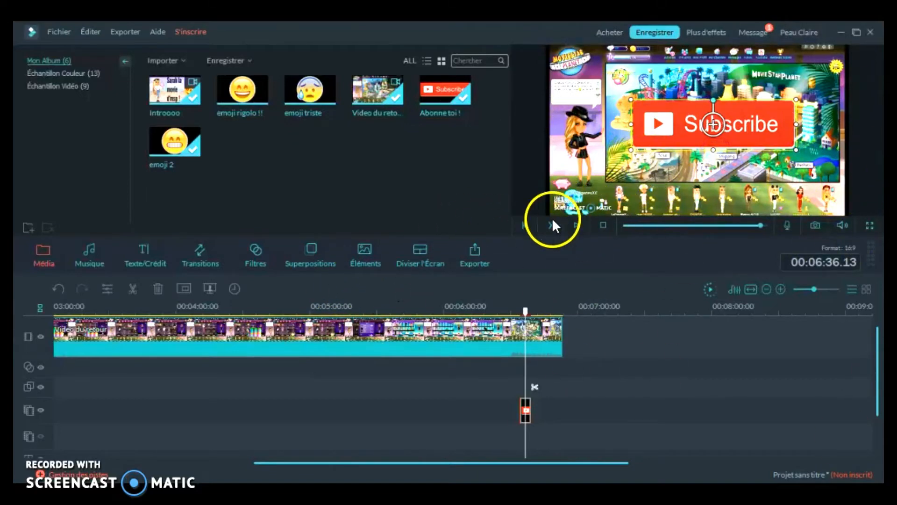
Play the video past the Subscribe overlay to about 00:06:47, then return the playhead to the start
left_click(578, 225)
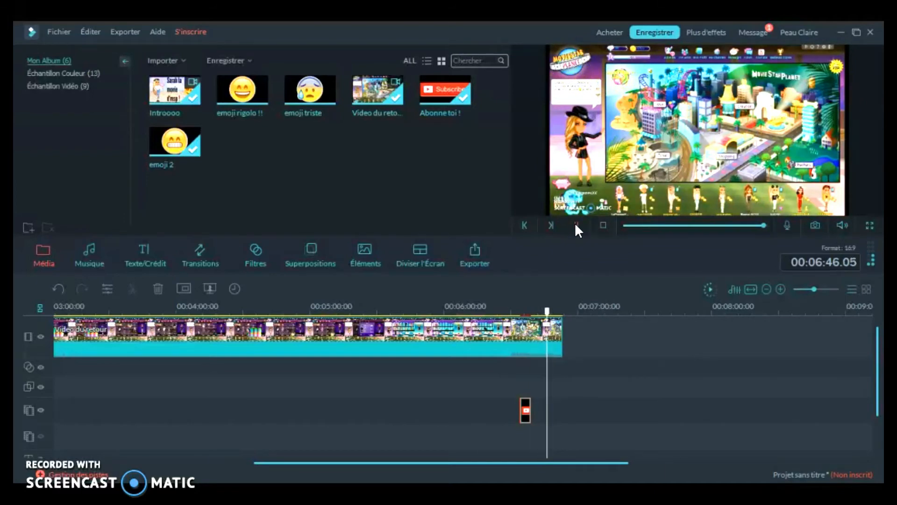
left_click(576, 225)
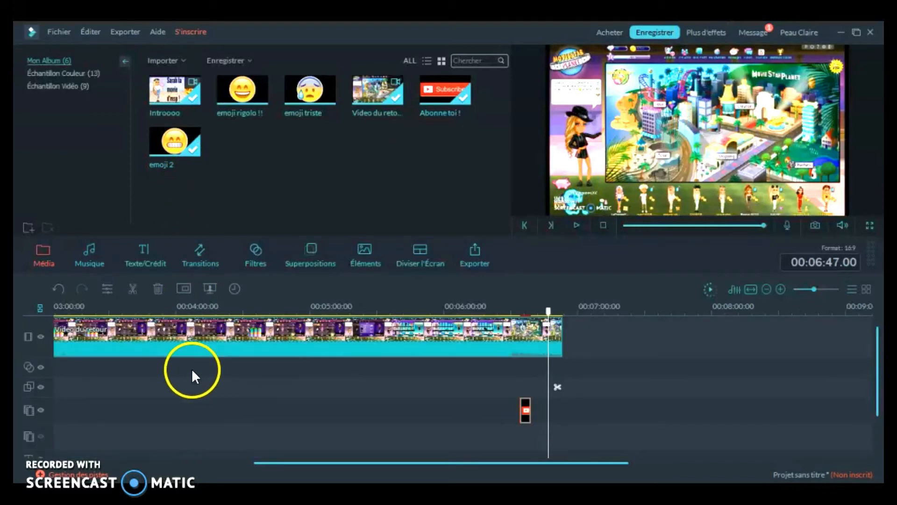
scroll(274, 407, "down", 1)
scroll(271, 392, "up", 1)
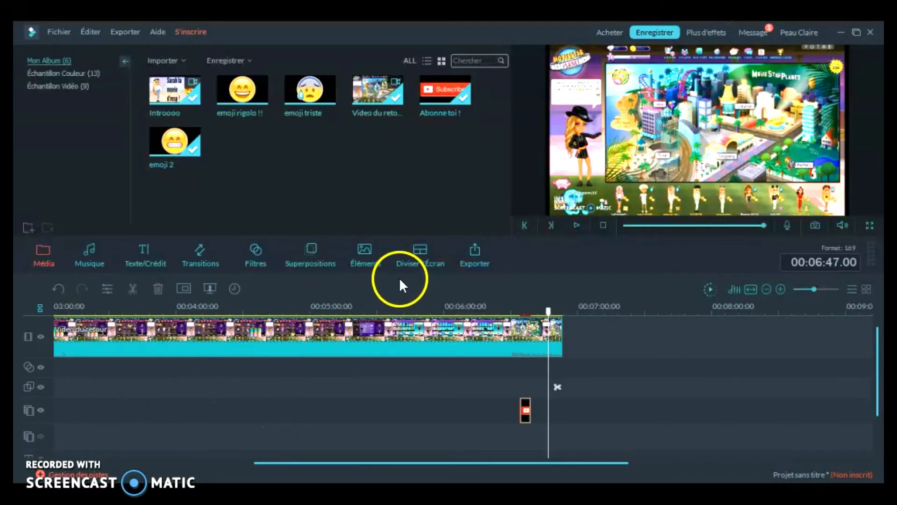
left_click_drag(650, 225, 567, 245)
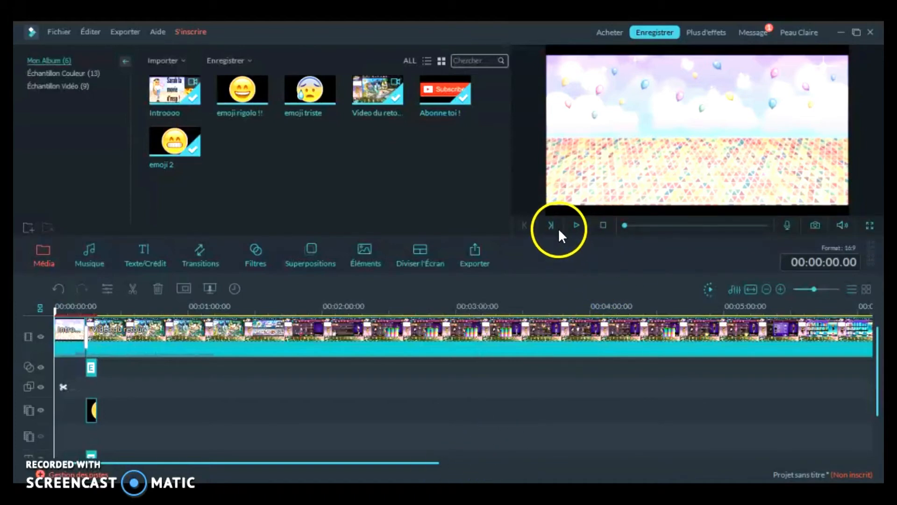
Open the software registration dialog and put the cursor in the licence e-mail field
left_click(187, 32)
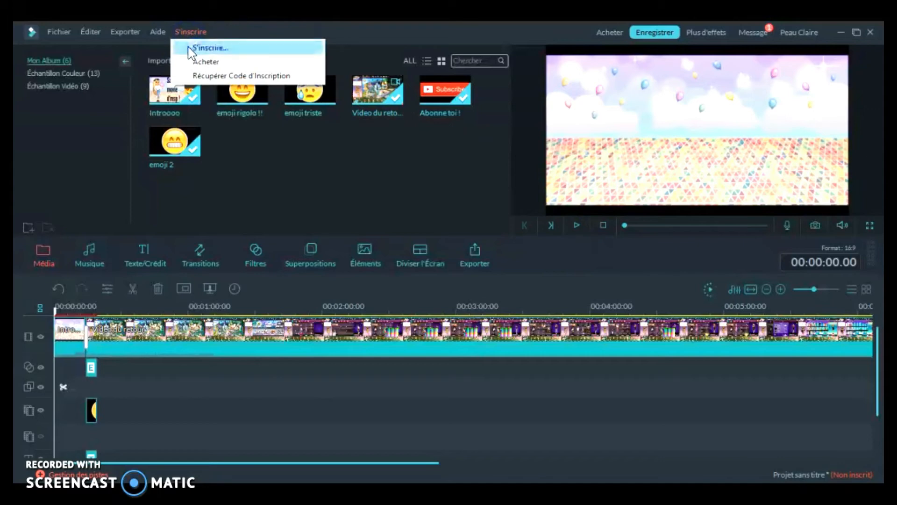
left_click(187, 46)
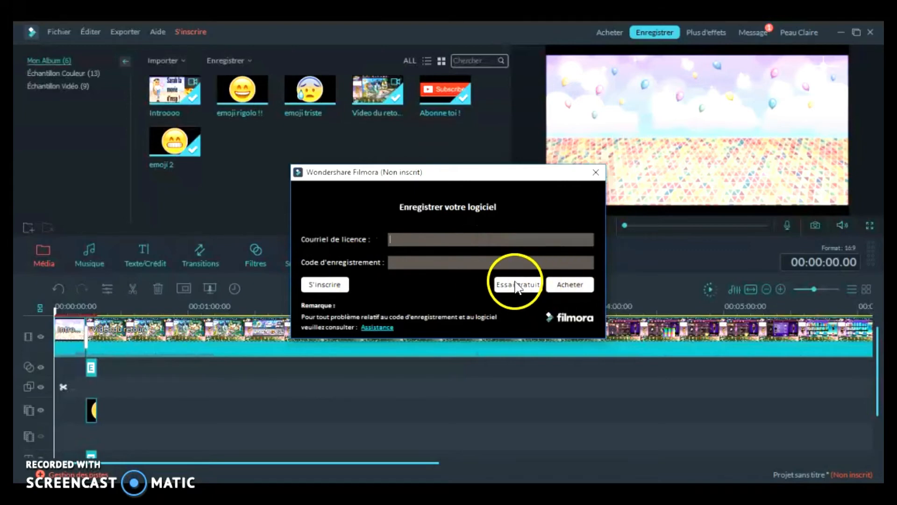
left_click(482, 240)
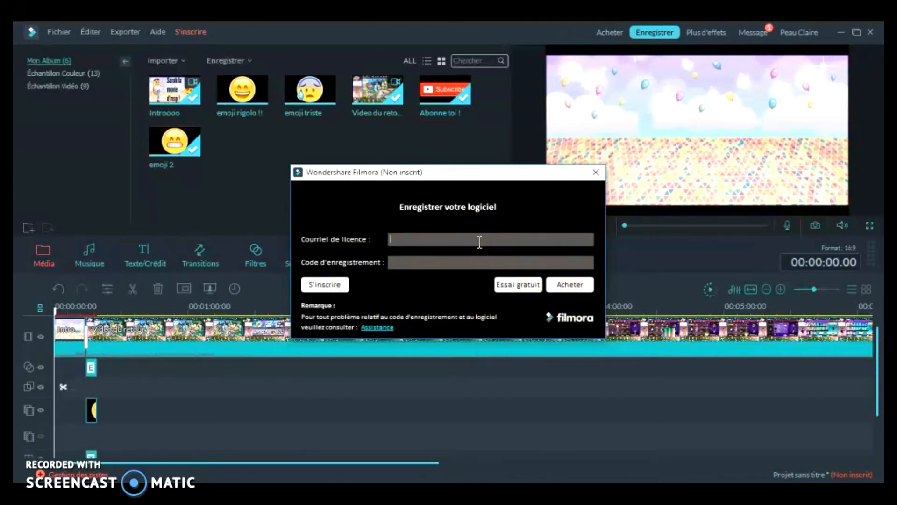
left_click(448, 236)
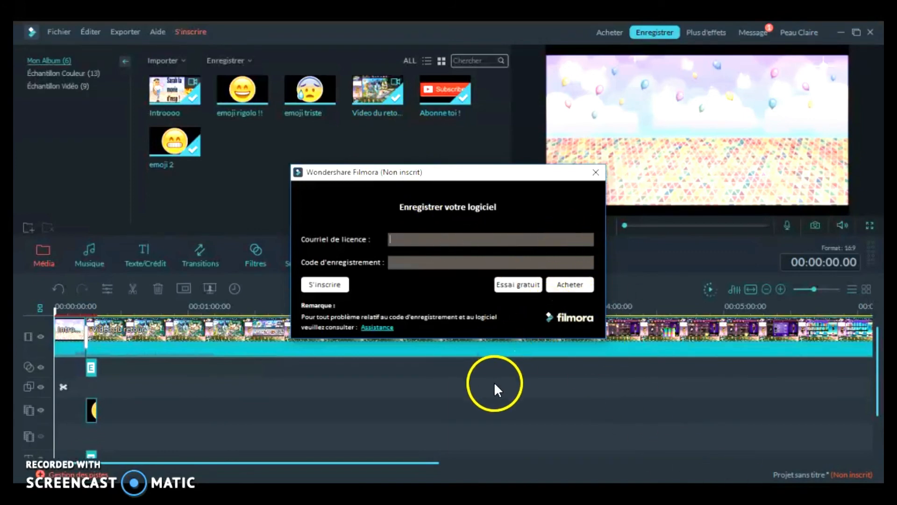
Switch to the Notepad note and examine the licence e-mail and registration code
left_click(39, 456)
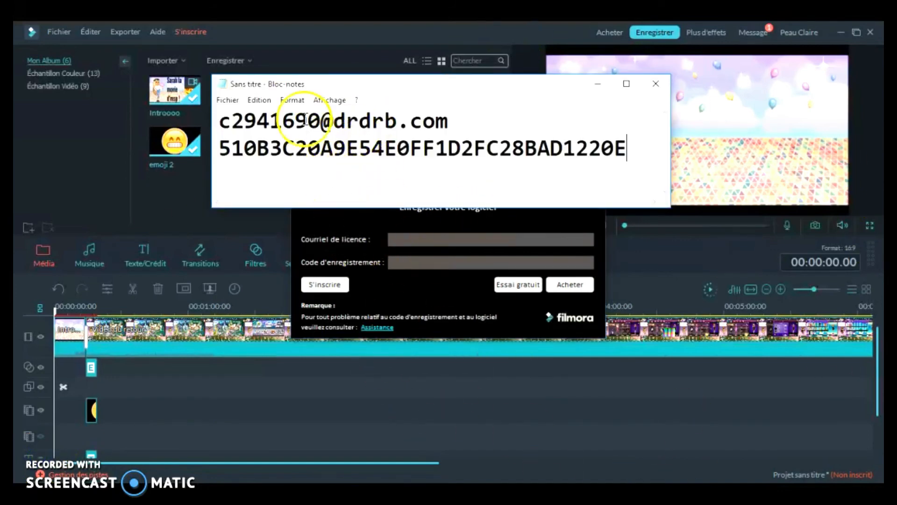
left_click_drag(456, 122, 192, 133)
left_click(471, 114)
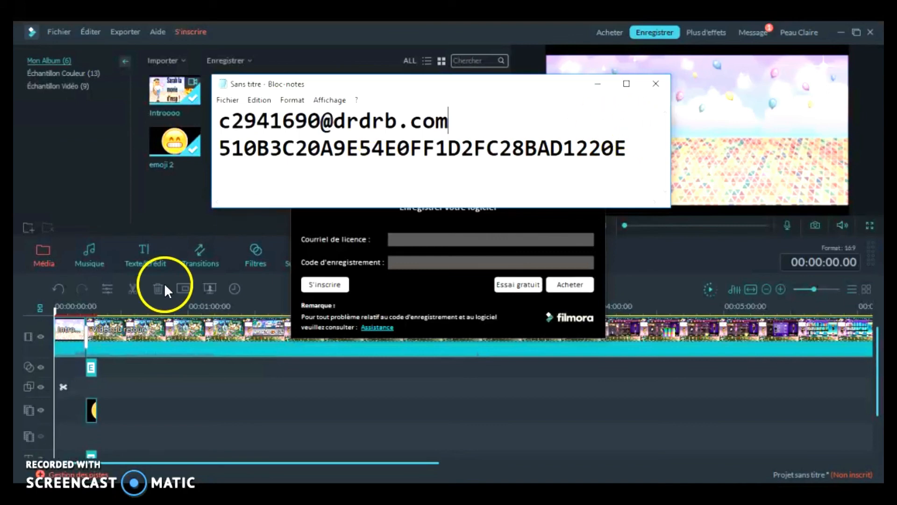
left_click(30, 453)
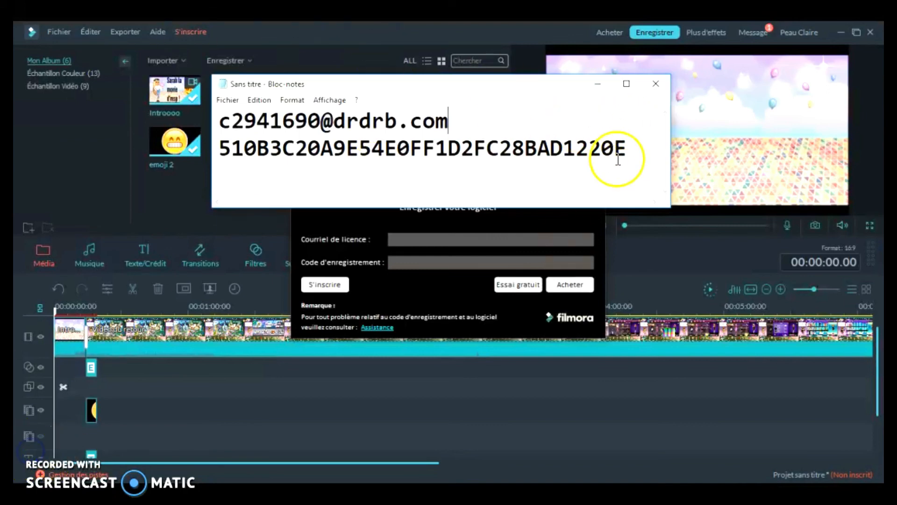